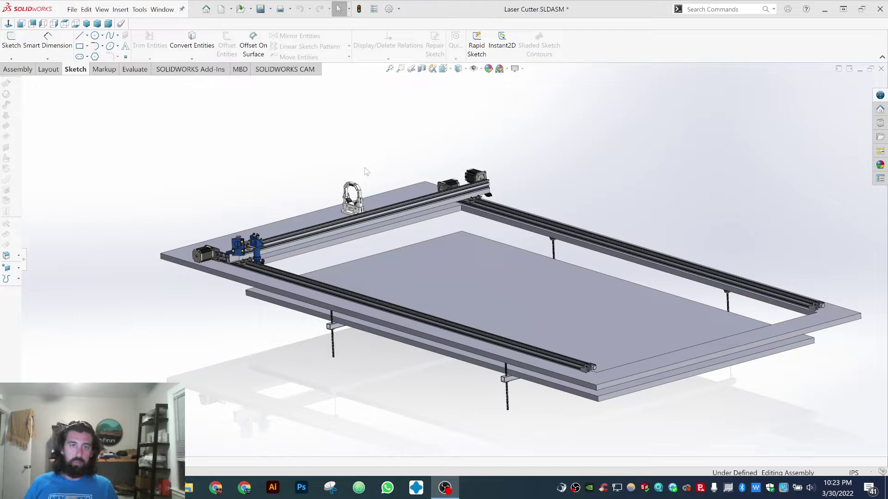
Step: Examine the laser cutter's gantry, the Y-axis rail motors and the tube mount on the base plate from several angles
click(341, 157)
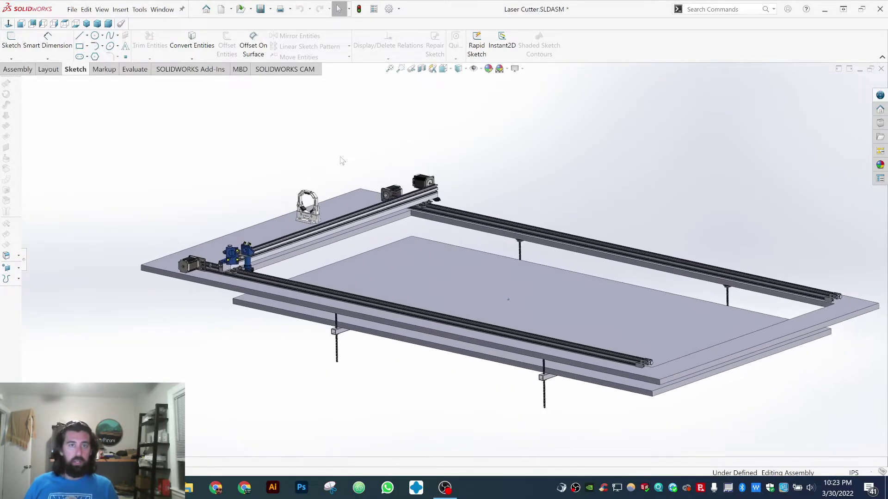
scroll(341, 161, down, 8)
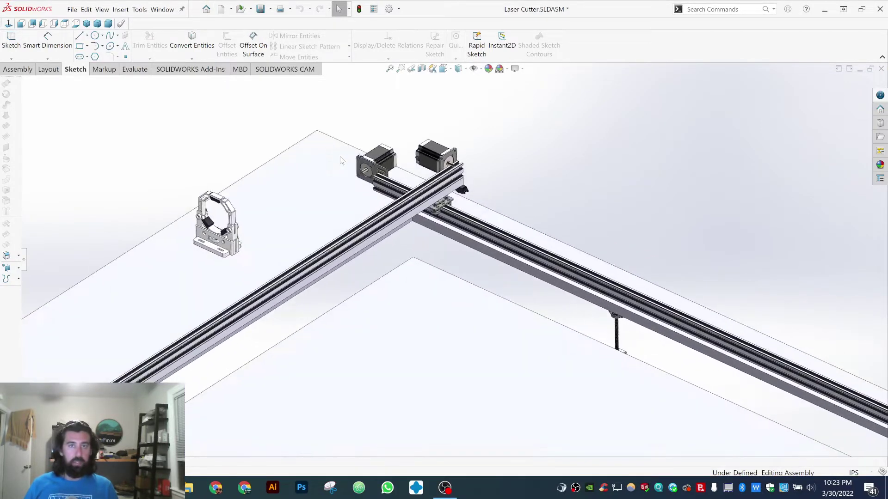
key(ctrl+Down)
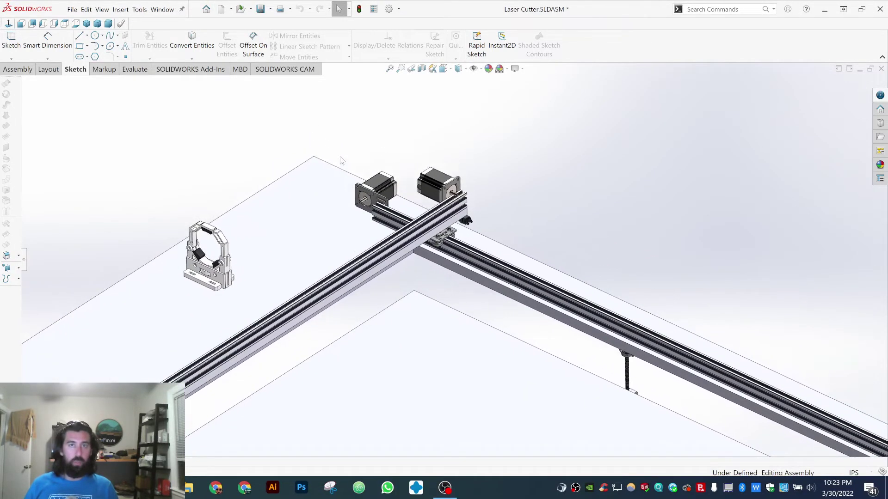
click(379, 186)
middle_drag(379, 186, 407, 284)
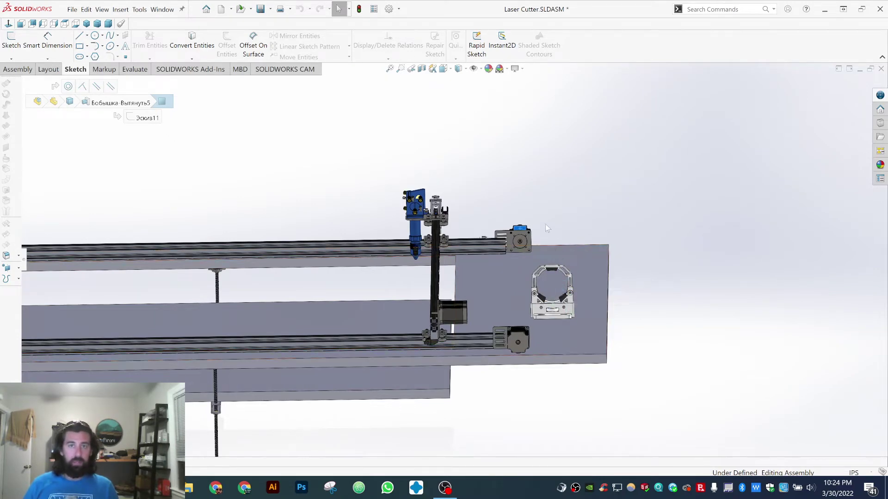
middle_drag(556, 247, 561, 253)
click(562, 256)
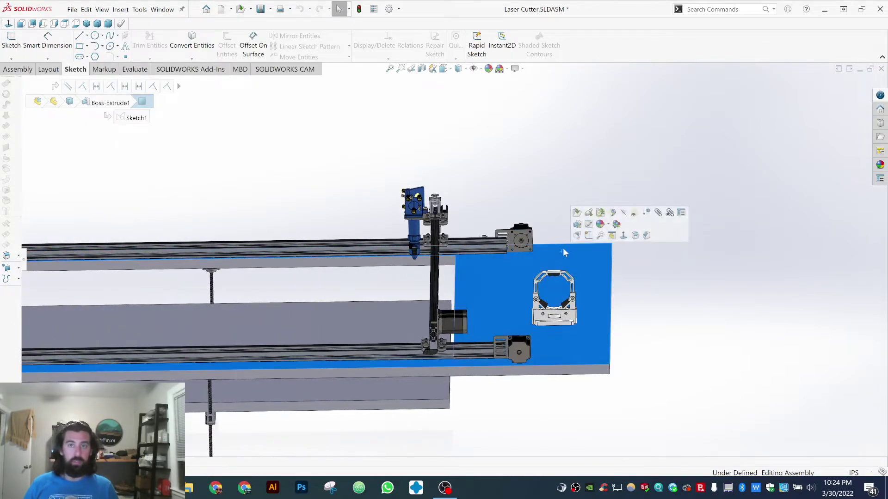
key(ctrl+7)
key(ctrl+8)
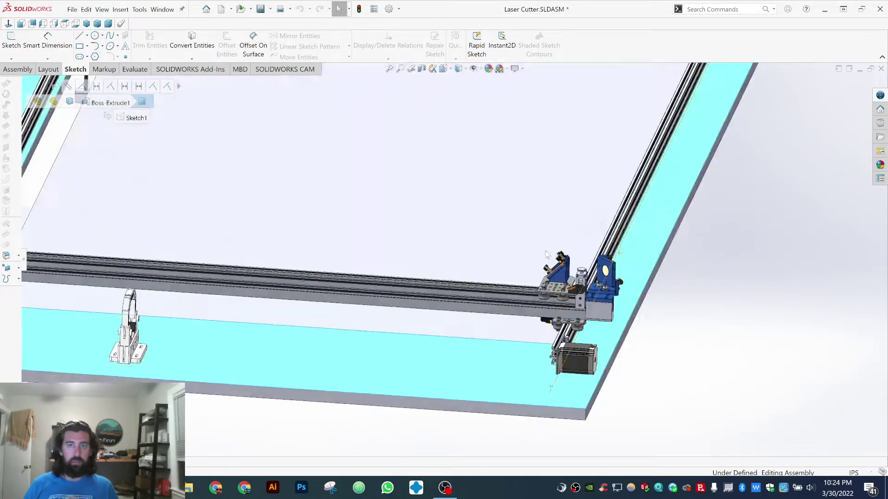
middle_drag(545, 254, 512, 300)
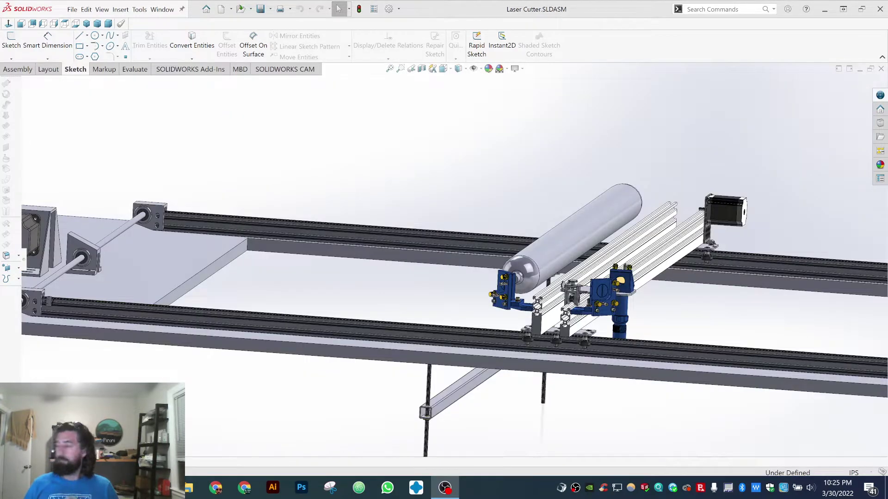
Step: Examine the Y-axis drive motor, its cross shaft and the pulley block at the rail's end, including the HTD-3M pulley
click(350, 177)
middle_drag(350, 177, 375, 174)
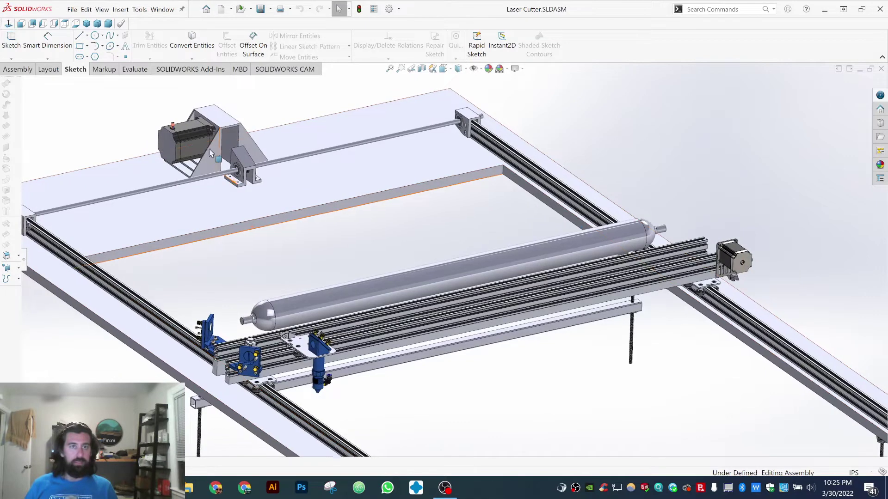
click(211, 153)
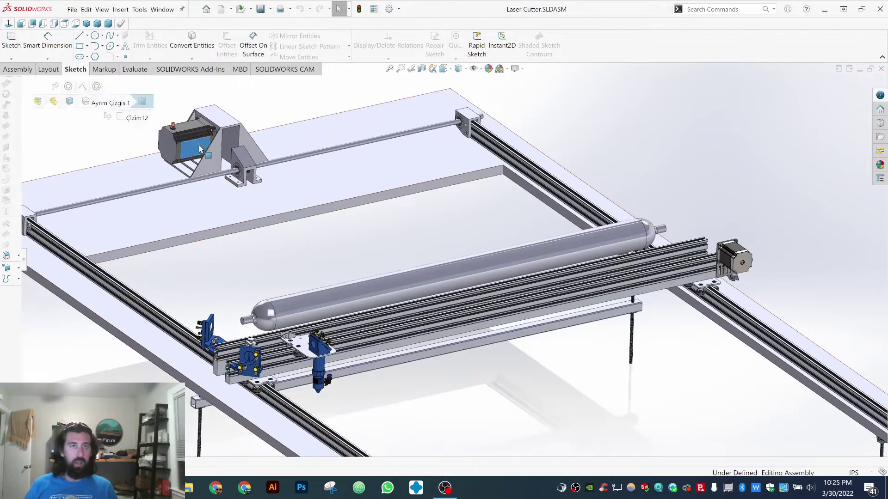
middle_drag(211, 153, 272, 192)
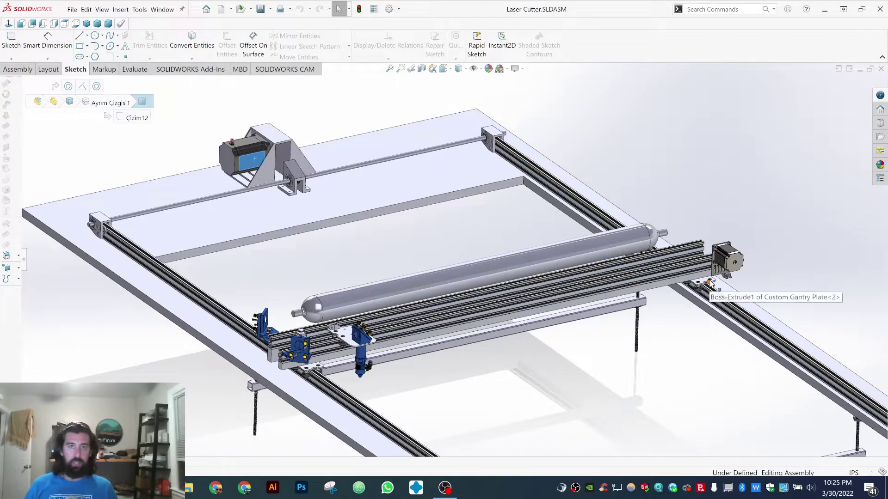
key(ctrl+Right)
scroll(124, 231, down, 6)
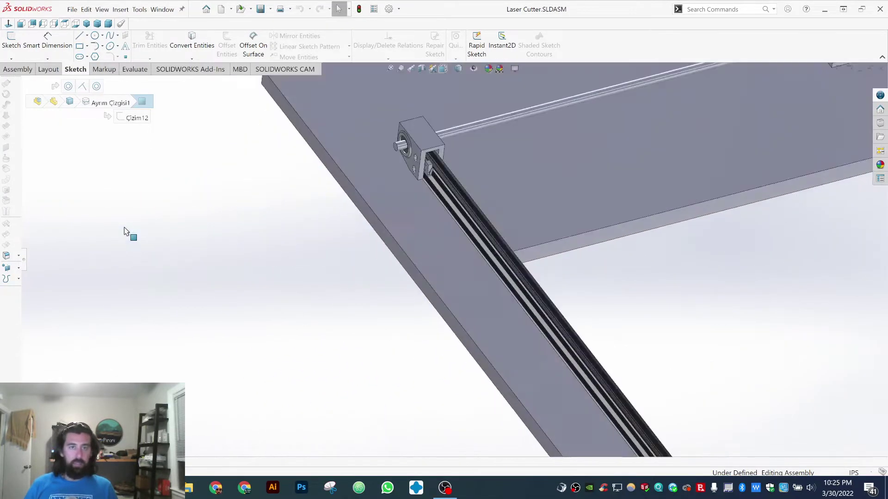
key(Up)
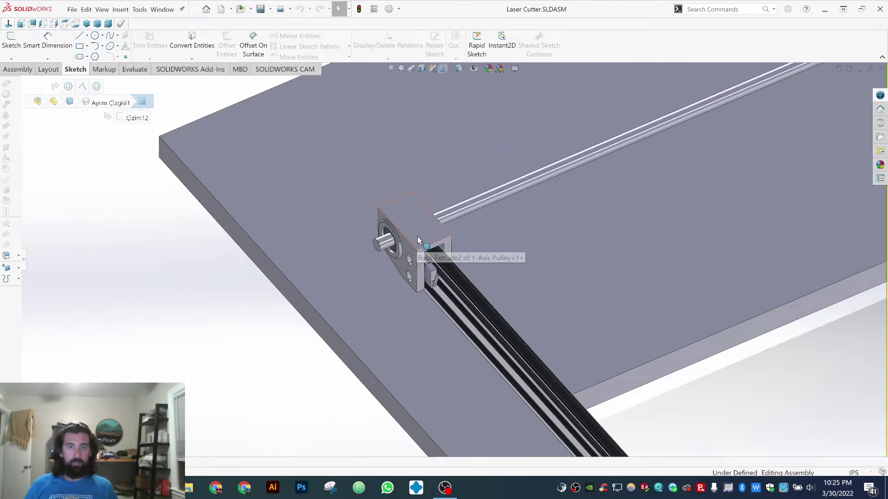
click(408, 234)
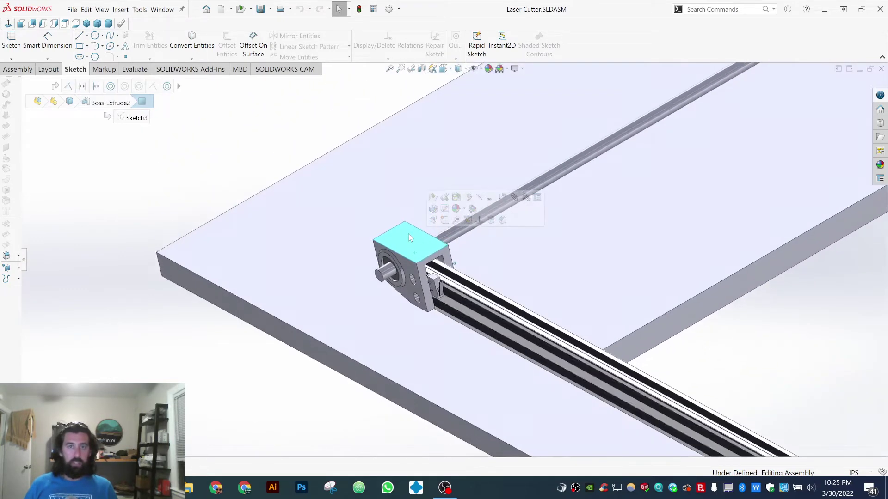
middle_drag(409, 234, 455, 281)
scroll(491, 293, down, 2)
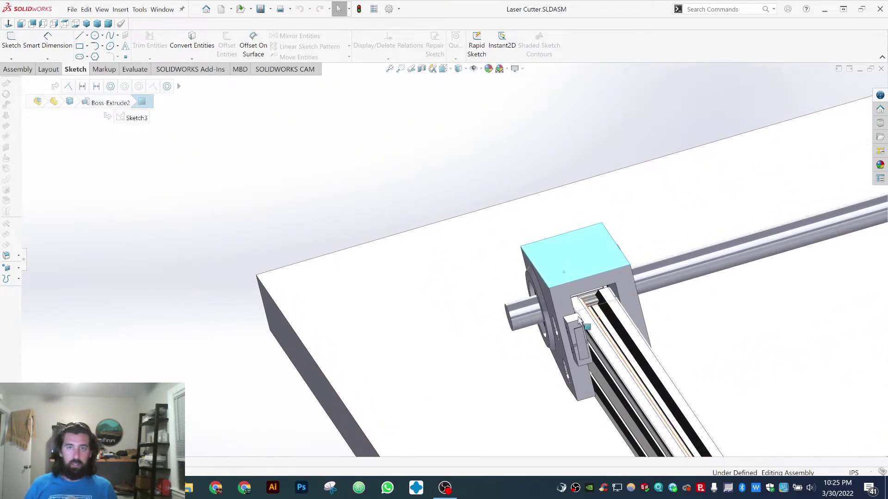
click(589, 301)
Step: Inspect the y-axis motor pulley mount, its pulley on the cross shaft and the adjoining motor's shaft
scroll(587, 305, up, 6)
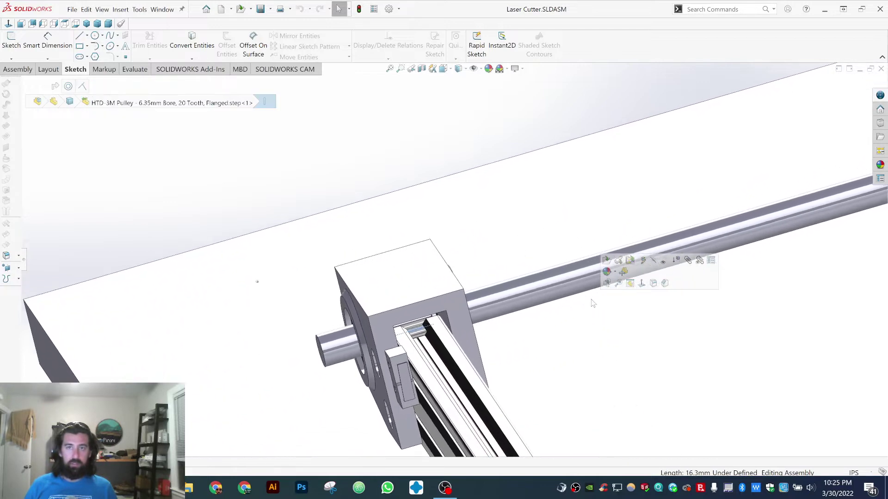
scroll(581, 313, down, 6)
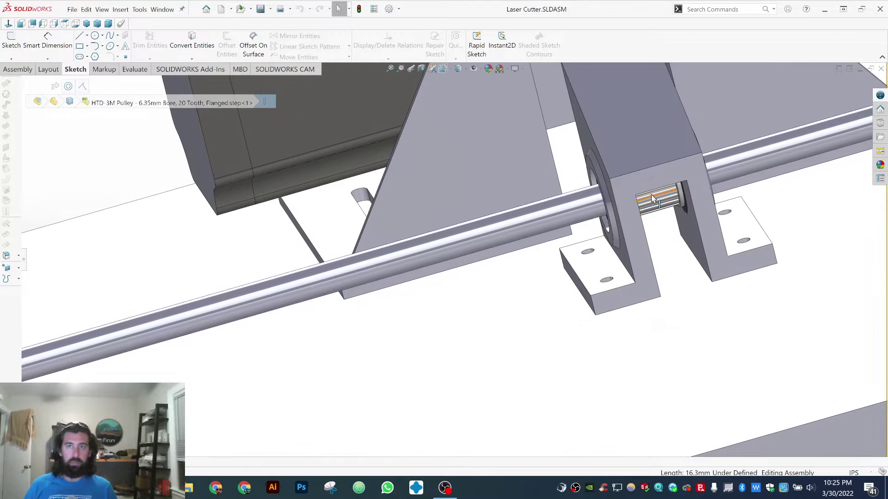
click(644, 135)
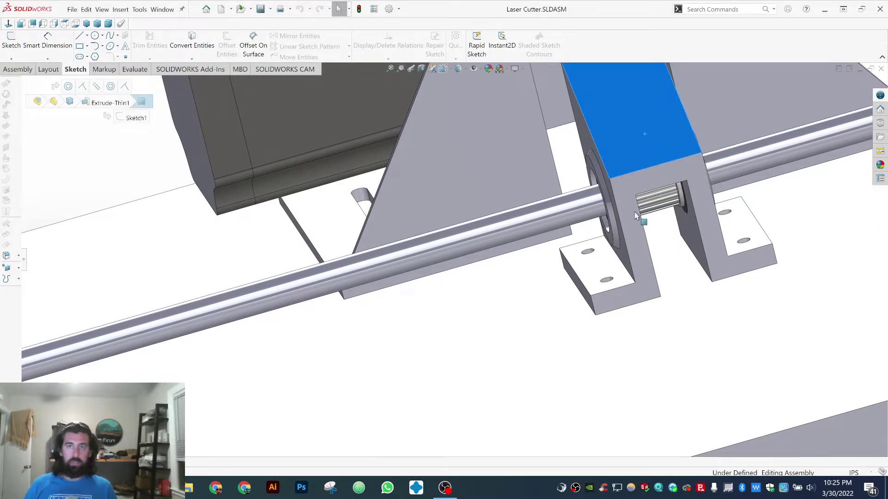
middle_drag(636, 211, 534, 292)
click(615, 276)
click(523, 105)
scroll(534, 292, up, 8)
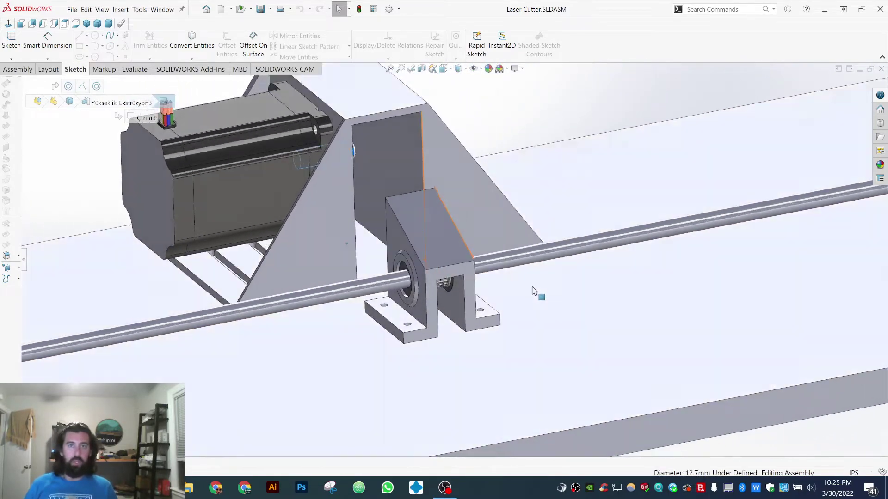
Step: Inspect the belt tensioner at the end of the V-slot rail and follow the belt path to the gantry plate
scroll(503, 314, down, 4)
scroll(503, 313, down, 10)
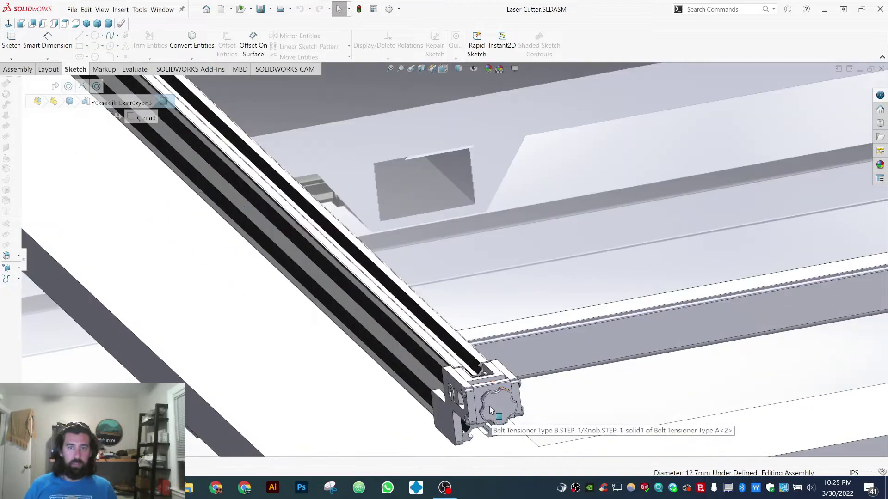
middle_drag(491, 409, 426, 369)
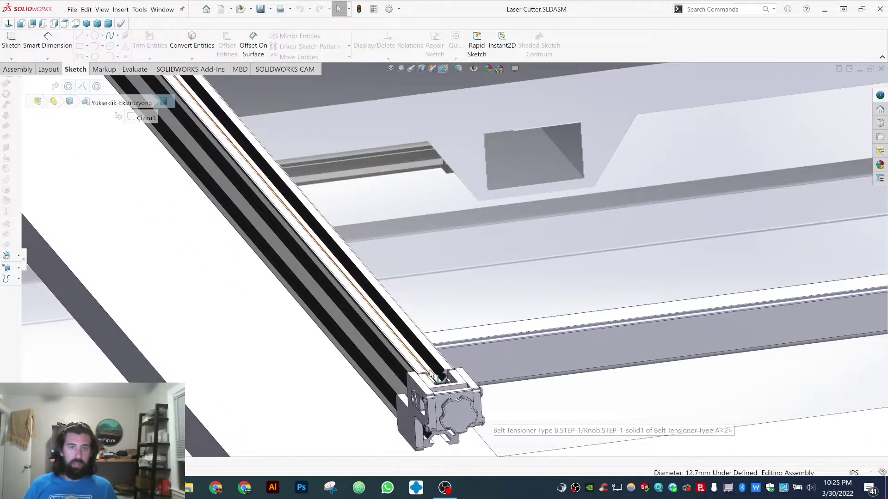
scroll(341, 282, up, 3)
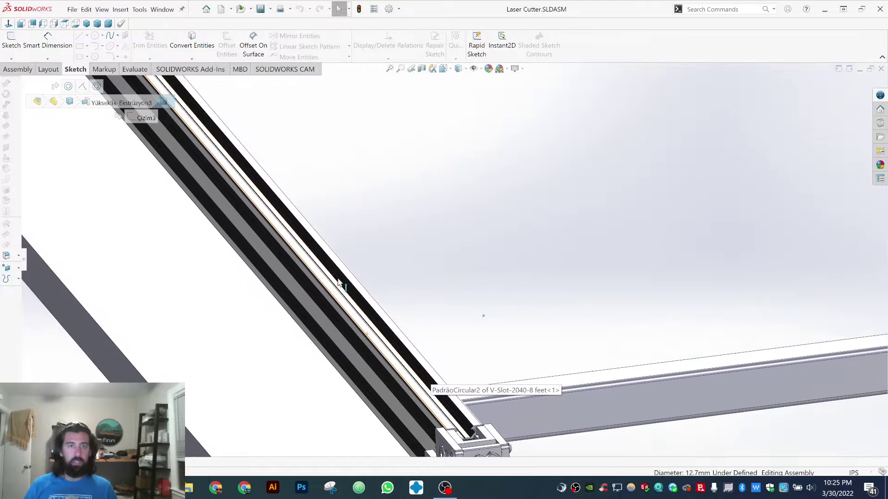
scroll(337, 278, down, 3)
scroll(338, 278, up, 4)
scroll(206, 261, down, 3)
scroll(207, 261, up, 3)
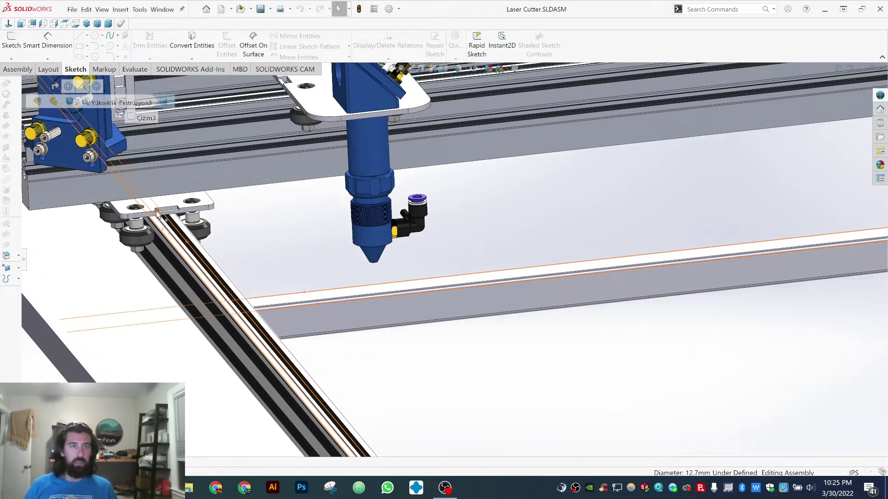
scroll(325, 249, down, 3)
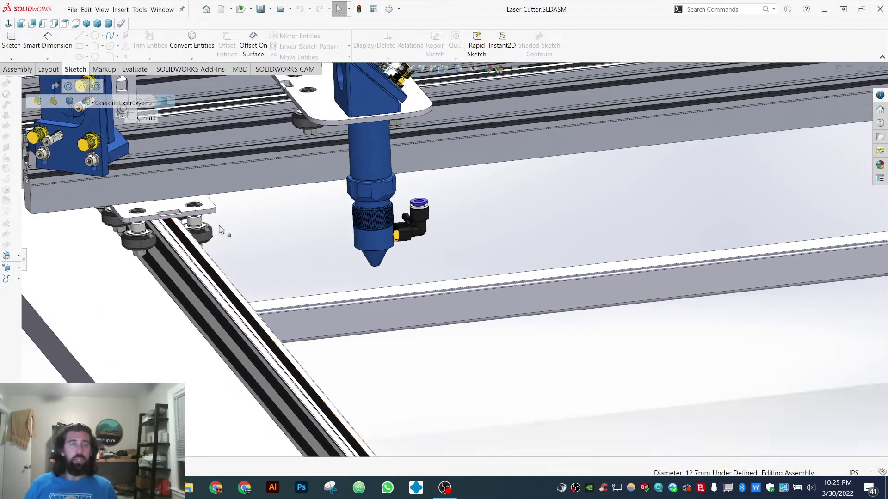
scroll(220, 229, up, 2)
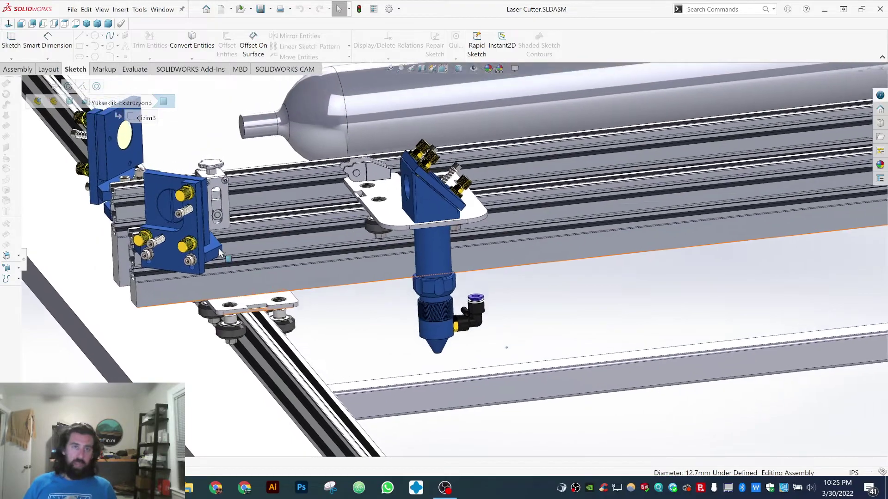
Step: Review the Y-axis motor assembly and the laser tube carried alongside the gantry rails
middle_drag(219, 252, 383, 204)
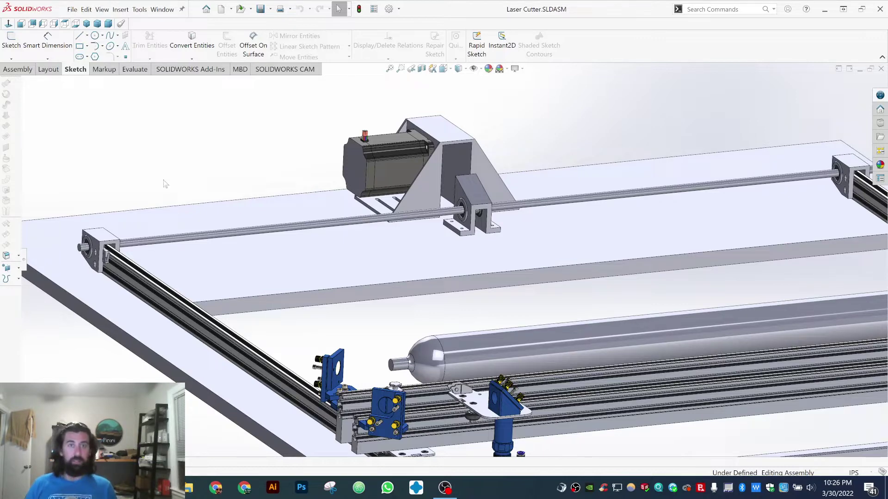
scroll(399, 149, down, 1)
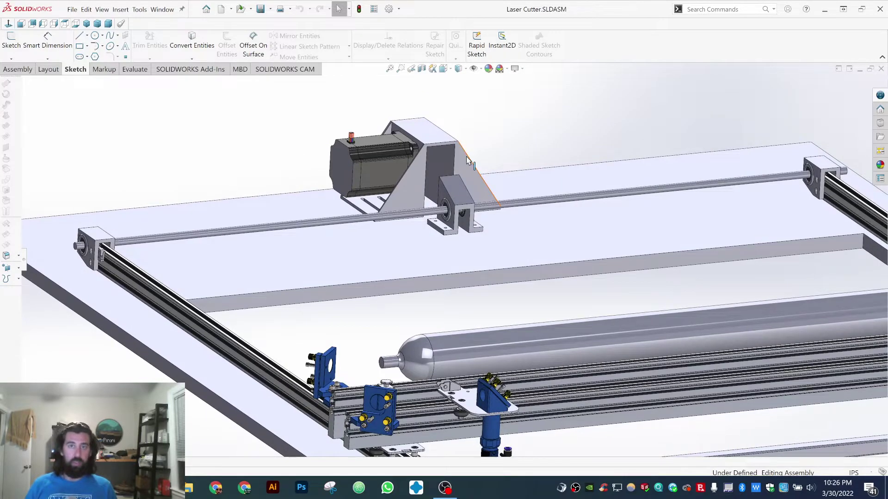
middle_drag(467, 159, 536, 204)
scroll(496, 144, down, 3)
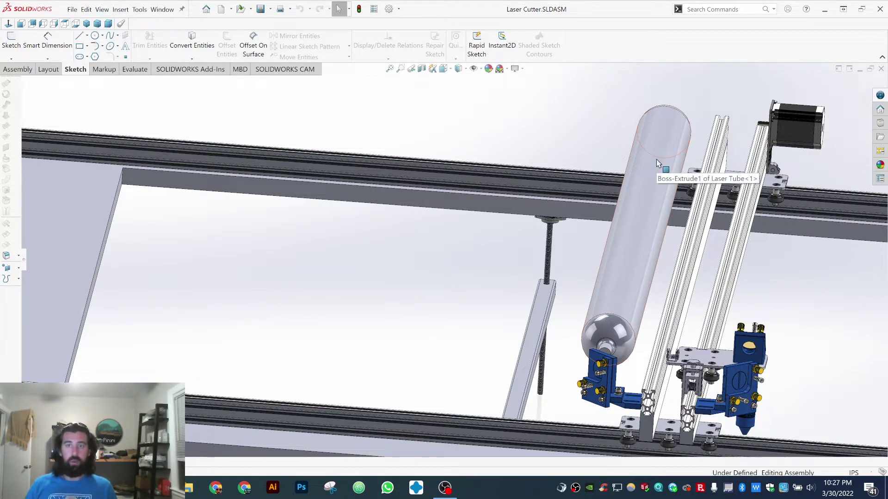
click(656, 252)
middle_drag(654, 254, 576, 261)
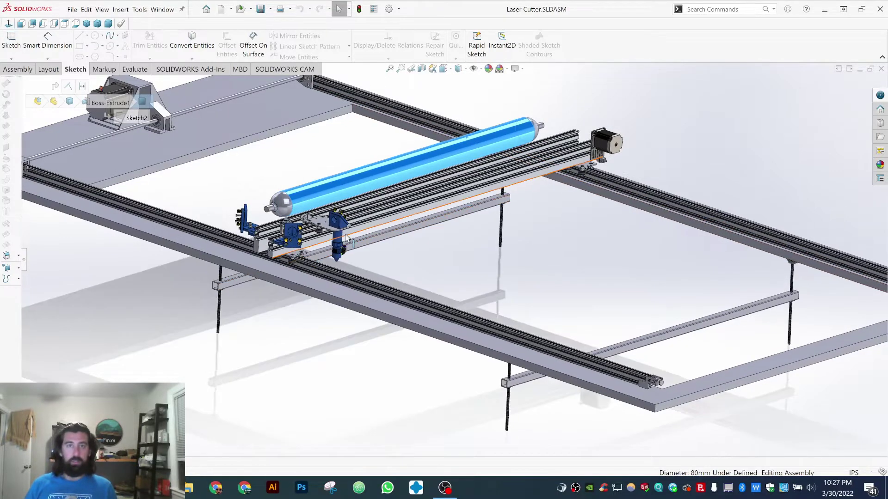
Step: Move the gantry with the laser tube along the Y-axis rails to the end opposite the drive motor
drag(326, 227, 881, 284)
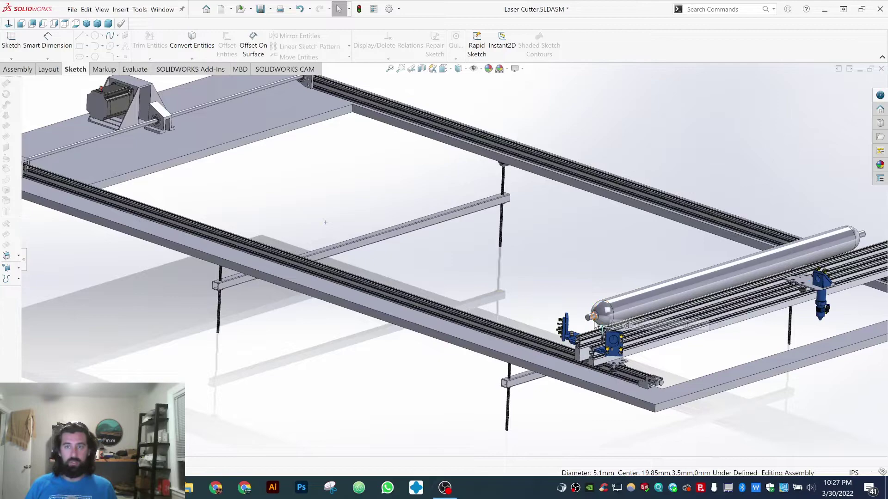
scroll(688, 334, down, 3)
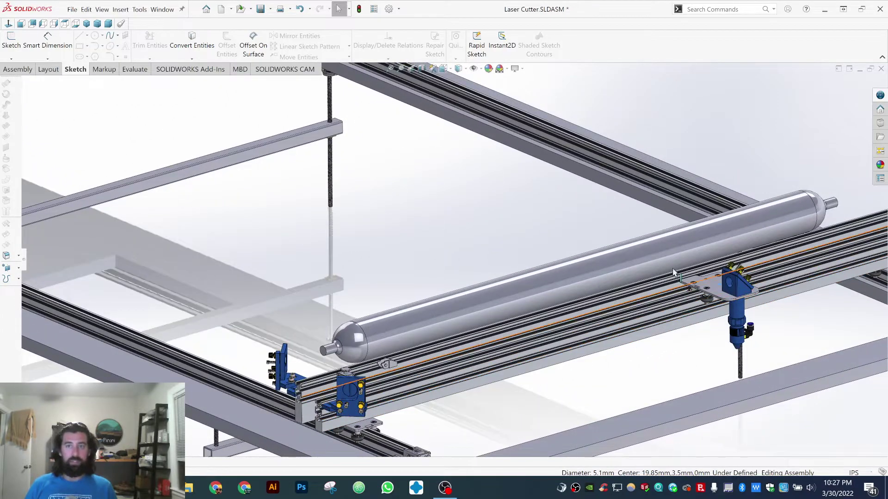
click(673, 253)
scroll(254, 306, up, 6)
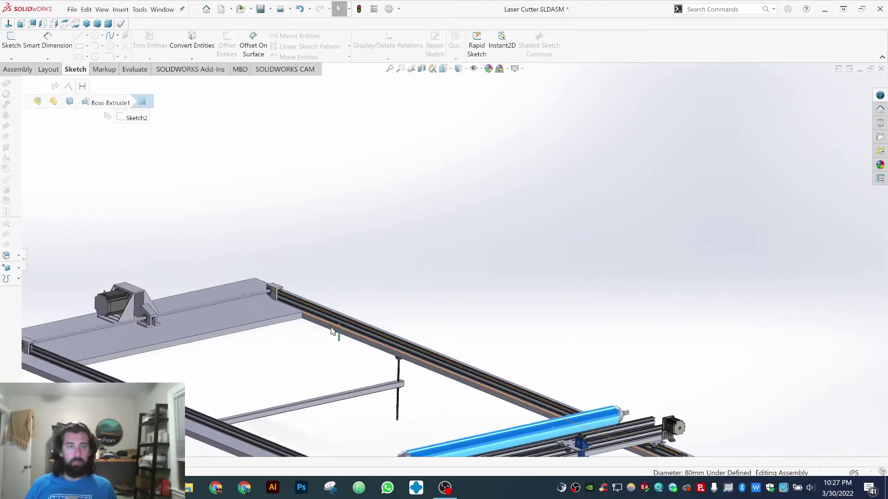
middle_drag(253, 307, 228, 211)
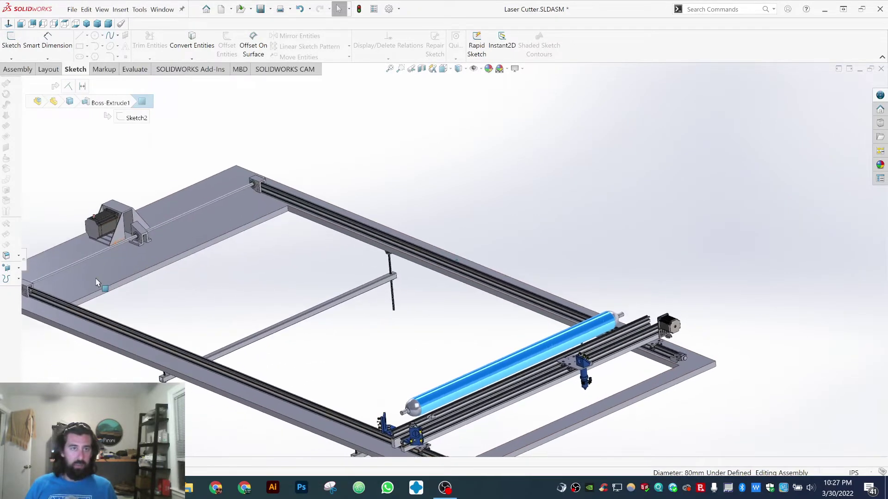
scroll(96, 283, up, 1)
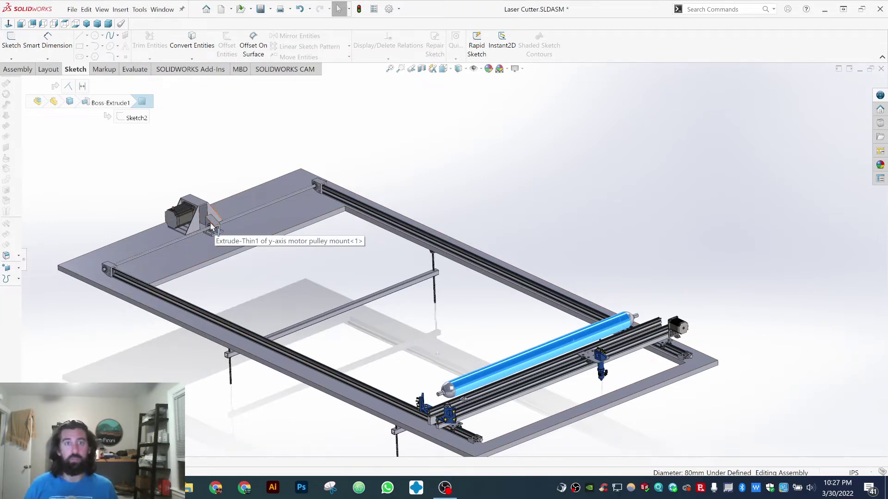
Step: Unsuppress the MDF Bed component in the laser cutter assembly
click(25, 265)
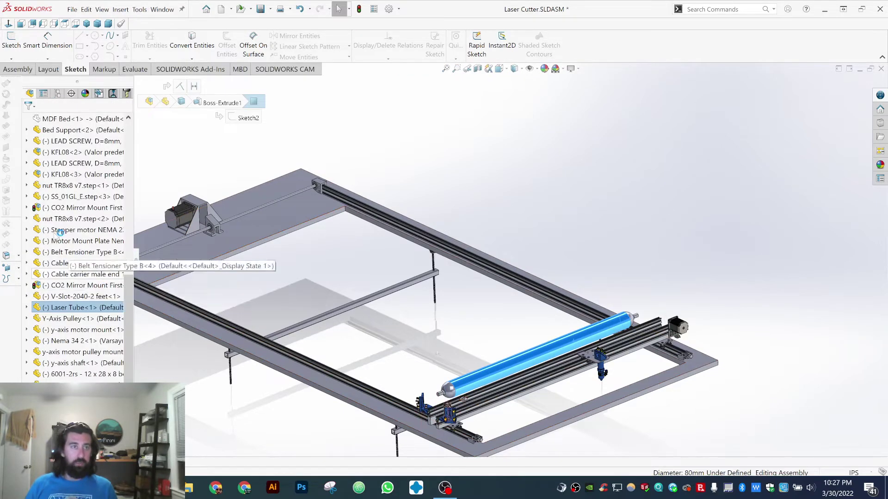
click(57, 119)
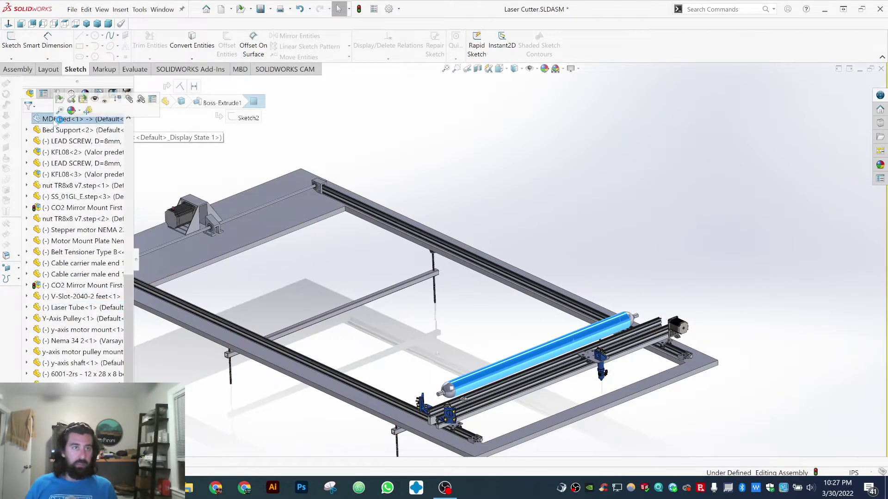
click(88, 110)
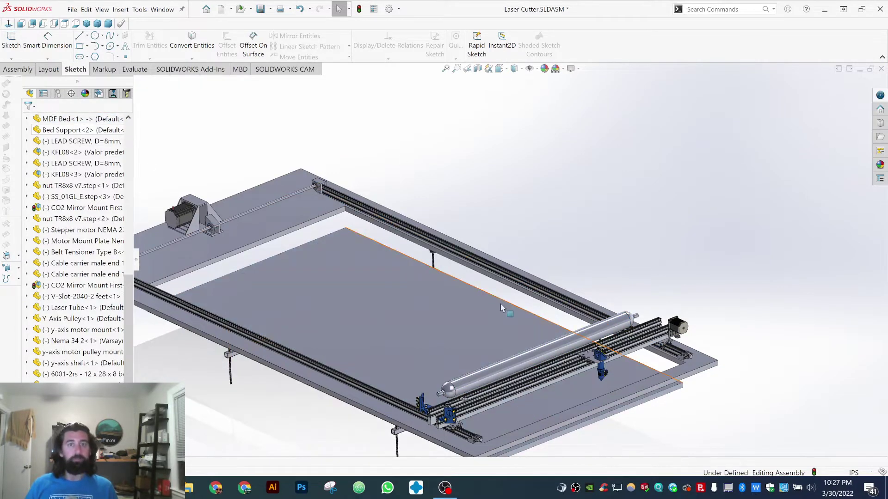
Step: Inspect the square-tube bed support, its lead screw, nut and upper bearing beneath the MDF sheets
middle_drag(501, 308, 530, 325)
scroll(648, 356, down, 10)
scroll(425, 273, down, 8)
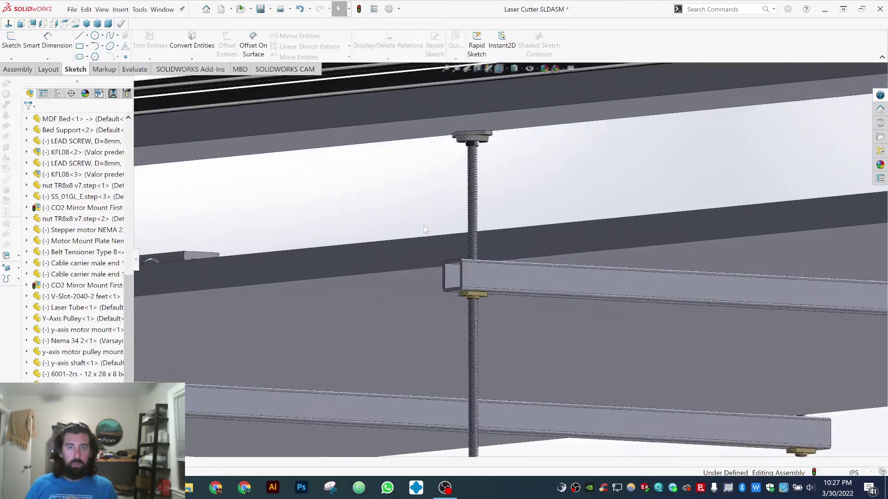
middle_drag(551, 310, 553, 298)
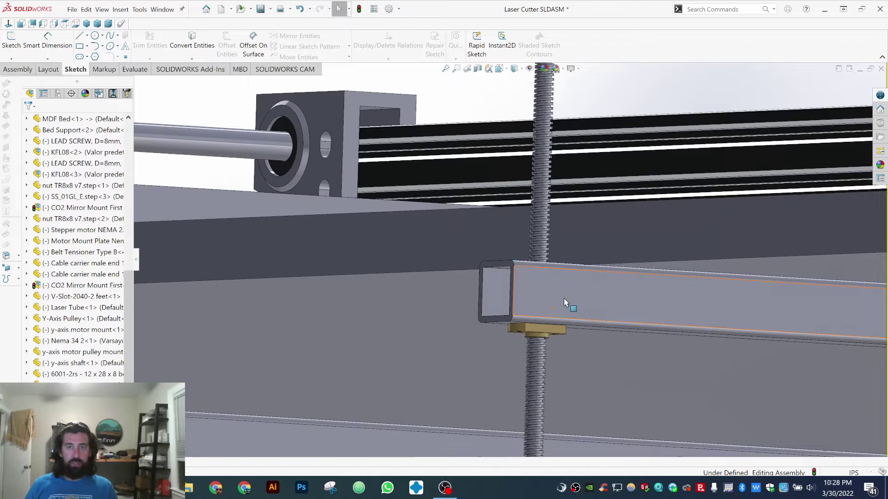
click(595, 292)
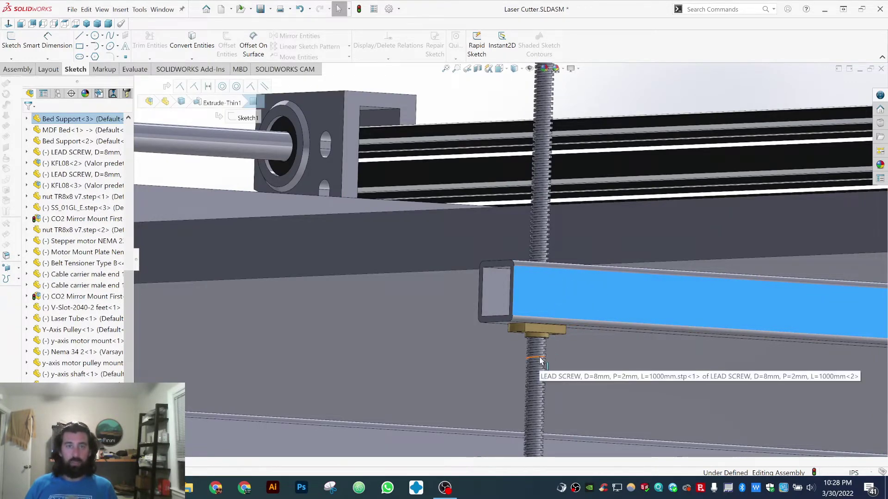
scroll(540, 356, up, 2)
middle_drag(540, 356, 598, 271)
Step: Compare the MDF top sheet with the MDF bed below it by highlighting their upper faces
click(550, 176)
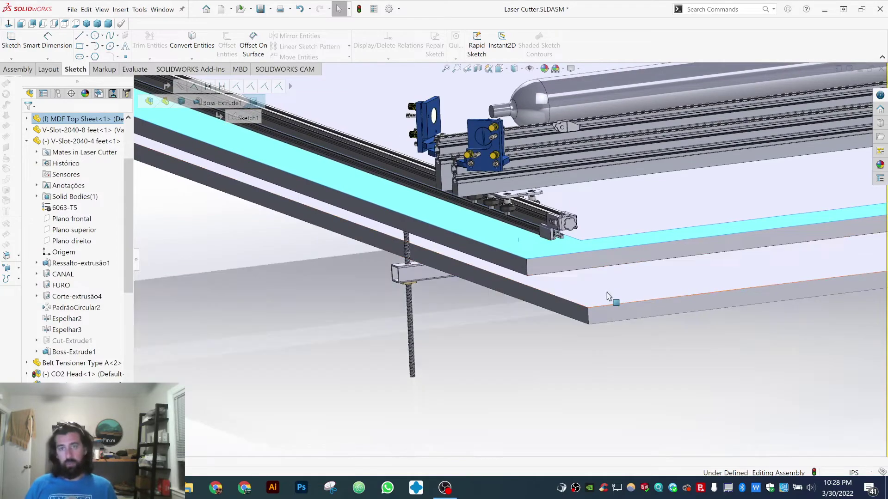
click(607, 296)
scroll(531, 275, up, 3)
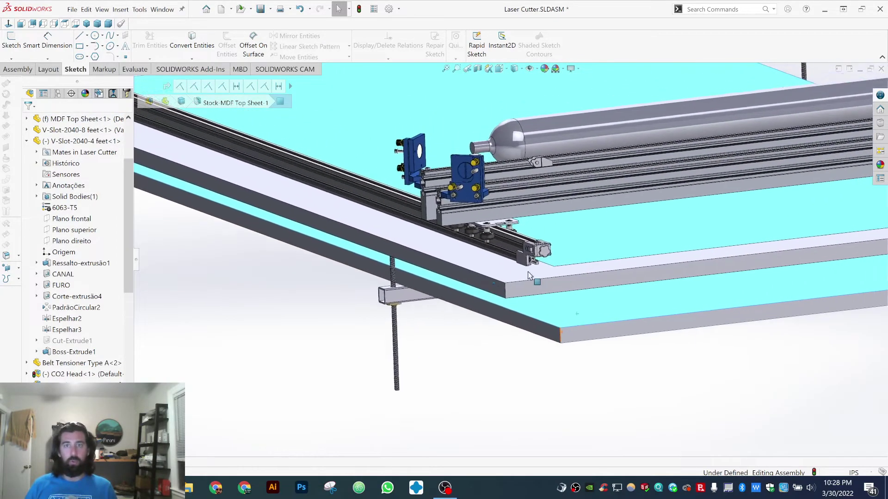
scroll(576, 337, up, 2)
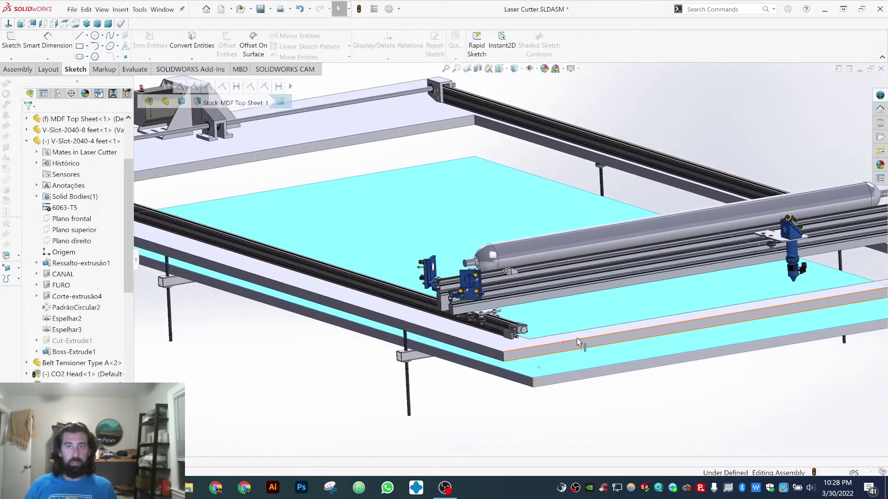
key(Down)
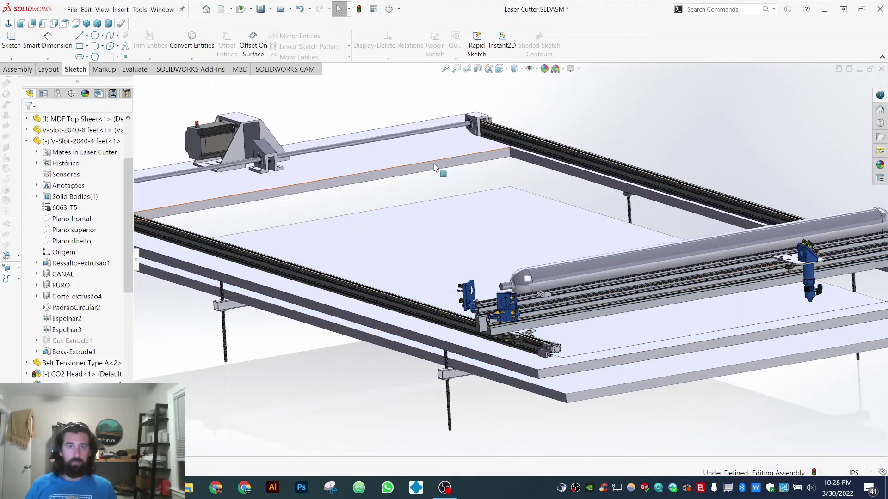
click(433, 149)
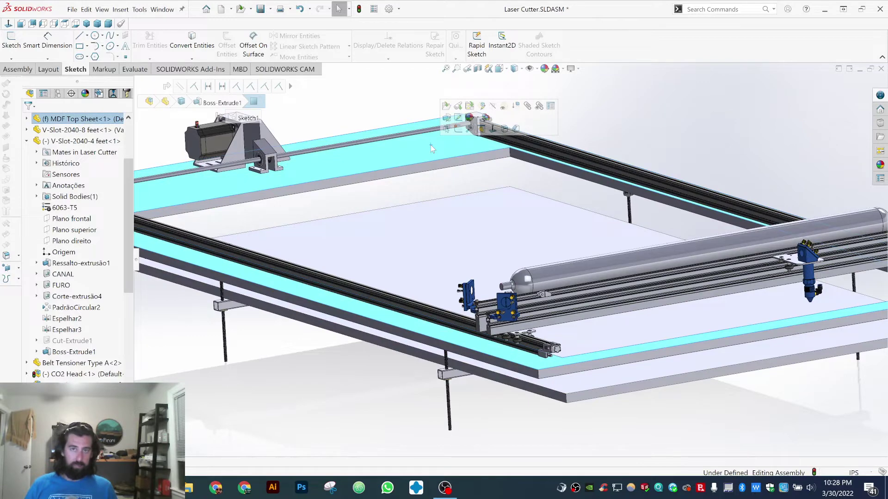
click(447, 242)
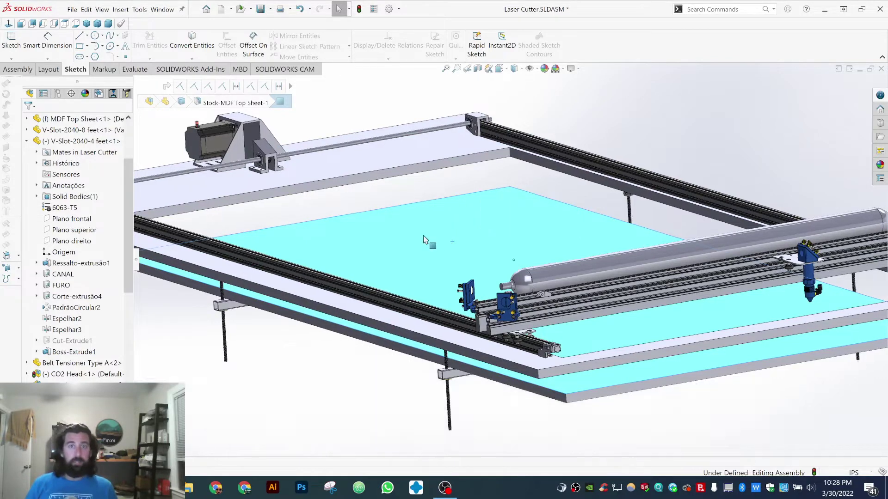
scroll(441, 250, down, 5)
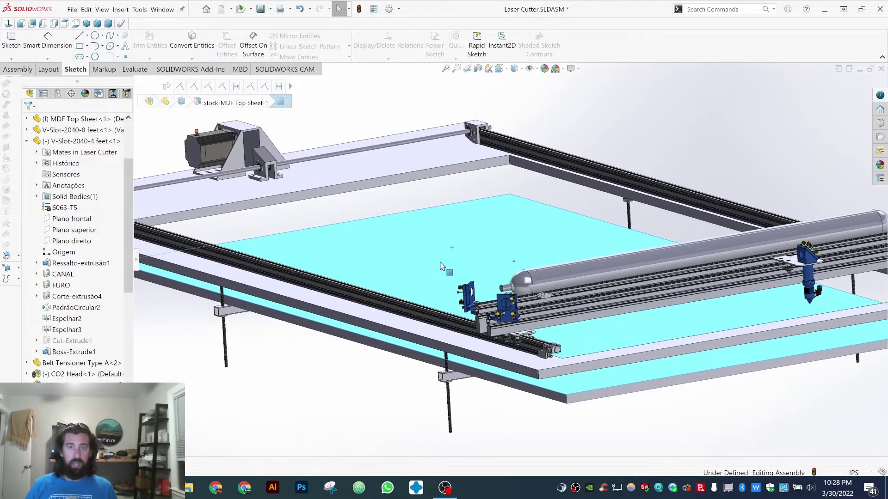
middle_drag(491, 174, 462, 211)
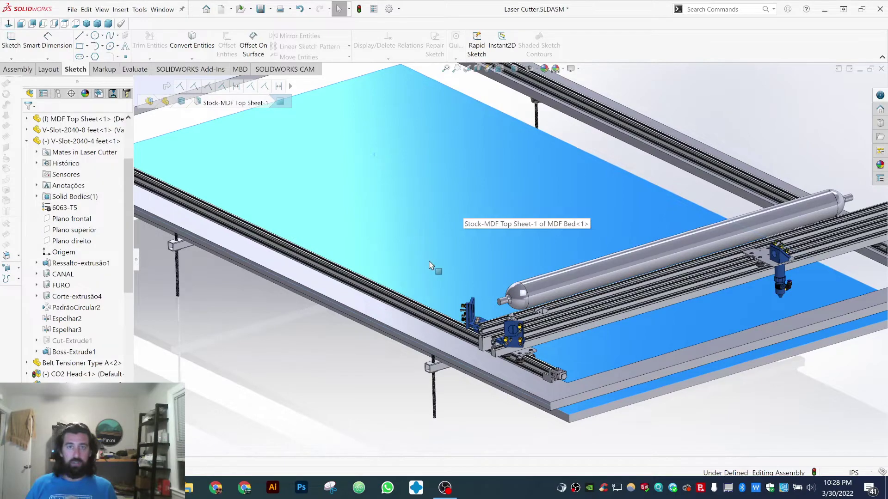
middle_drag(429, 265, 466, 290)
mouse_move(476, 197)
middle_down()
mouse_move(445, 234)
mouse_move(482, 215)
middle_up()
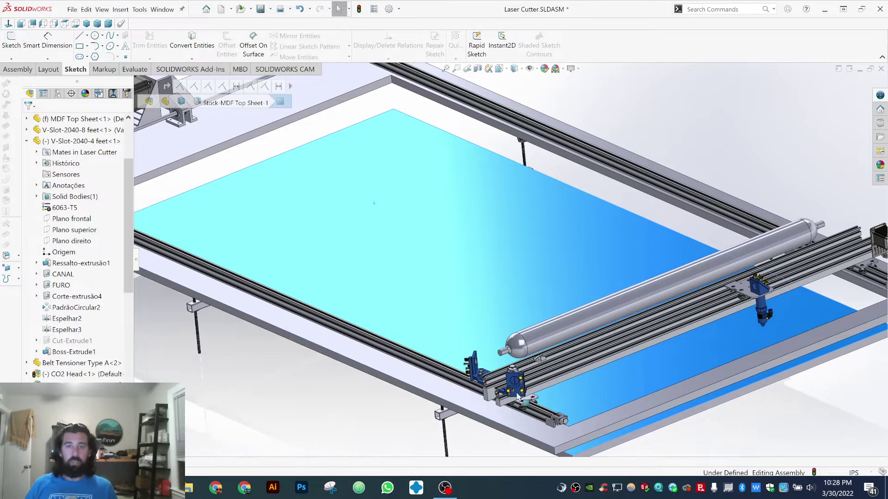
Step: Examine the Y-axis gantry's custom plate, its wheels and the CO2 mirror mounts at the rail end
scroll(473, 373, down, 5)
scroll(674, 257, down, 2)
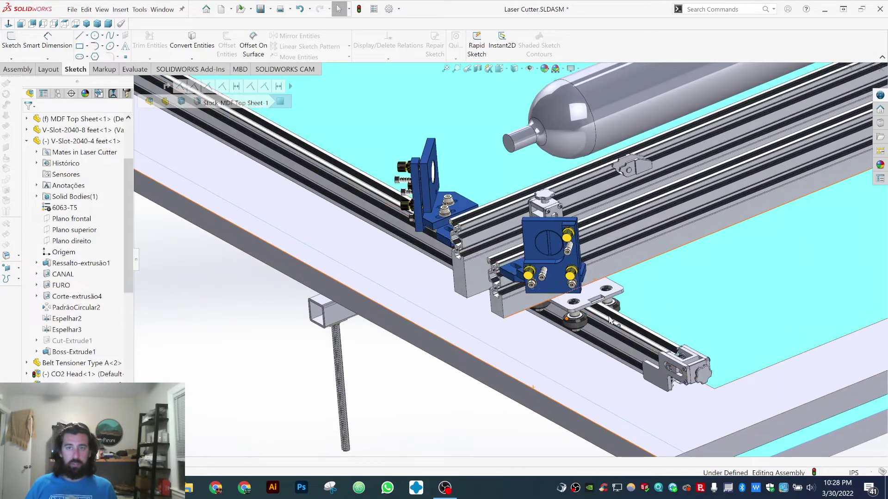
scroll(455, 240, down, 2)
middle_drag(623, 327, 724, 416)
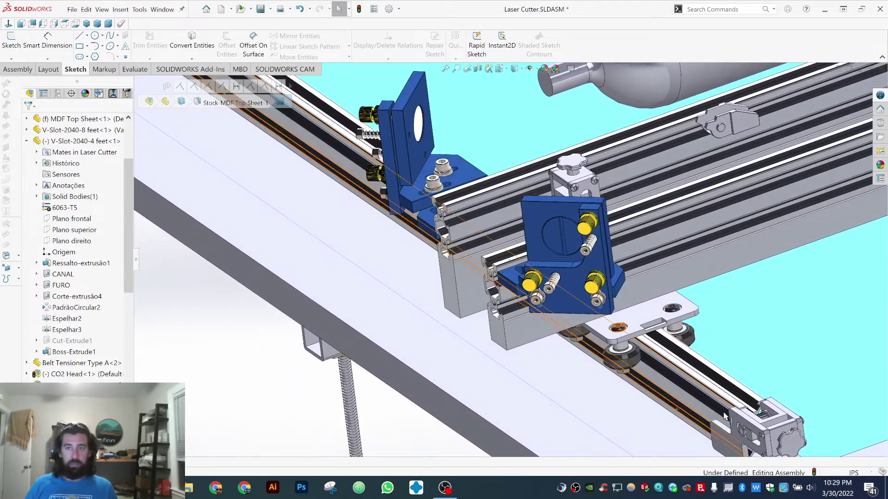
click(638, 317)
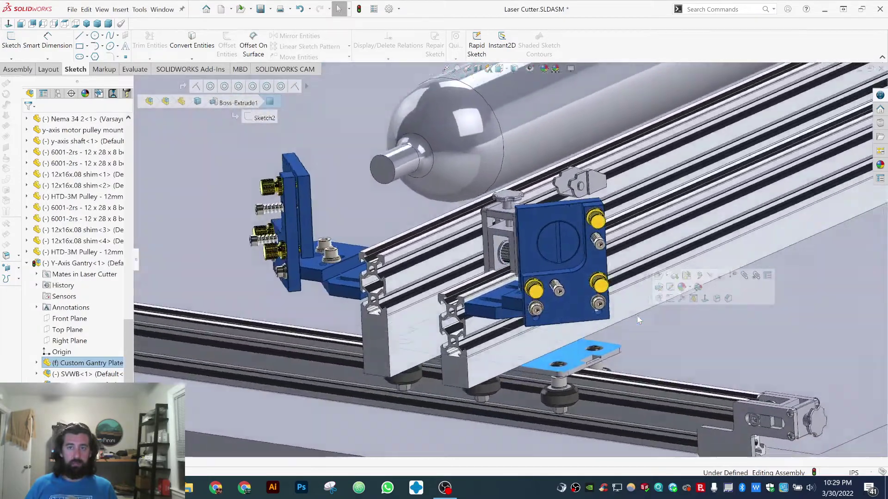
middle_drag(638, 319, 503, 376)
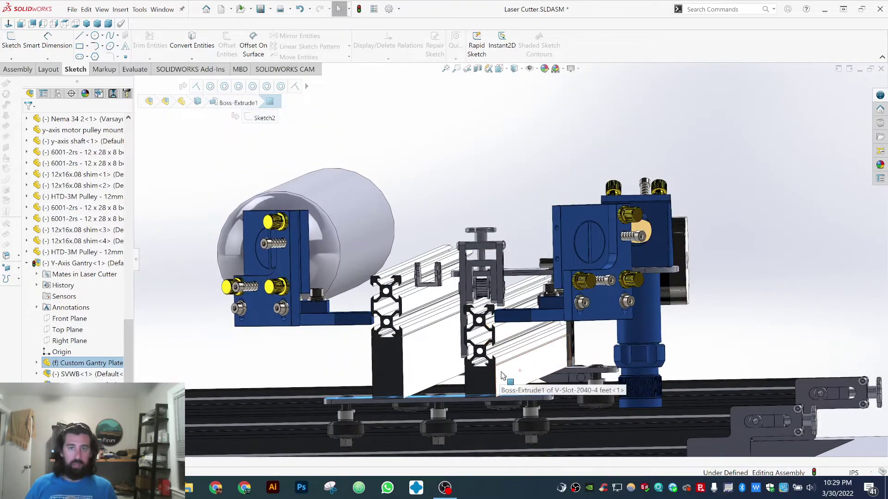
Step: Examine how the two gantry V-slot rails sit on the custom gantry plate and how the mirror mount base attaches
click(428, 368)
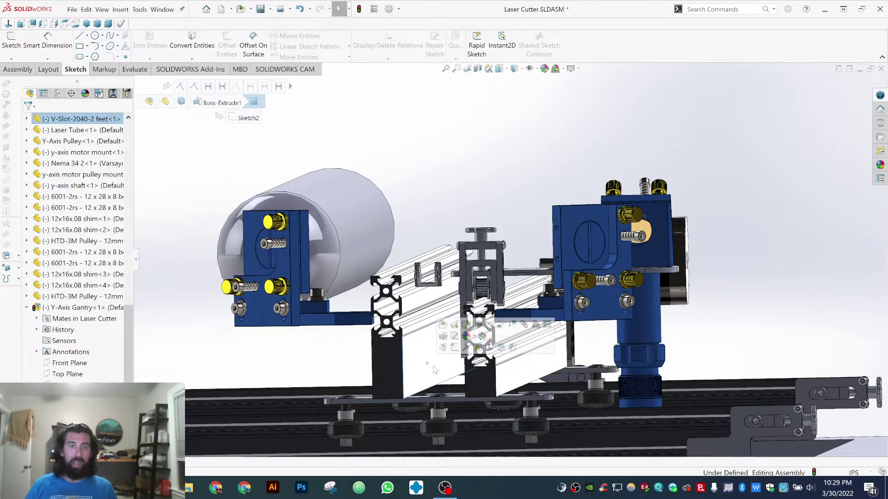
middle_drag(434, 369, 451, 333)
scroll(502, 426, down, 4)
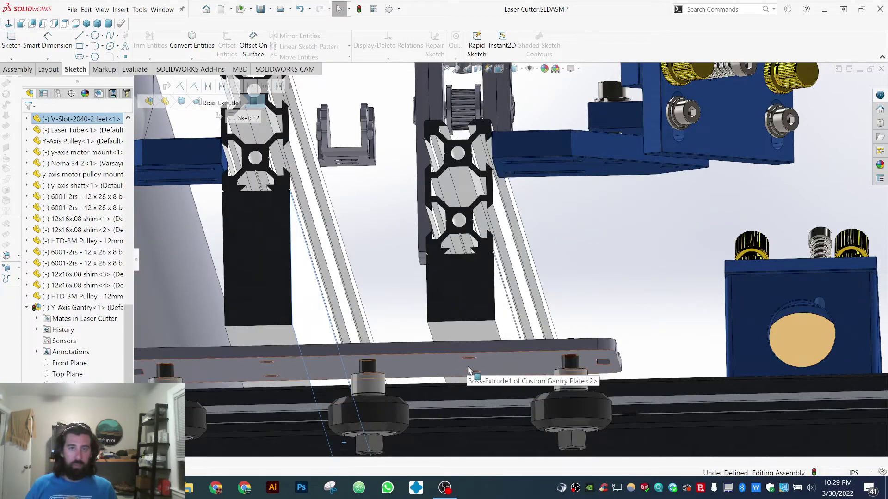
middle_drag(468, 368, 497, 190)
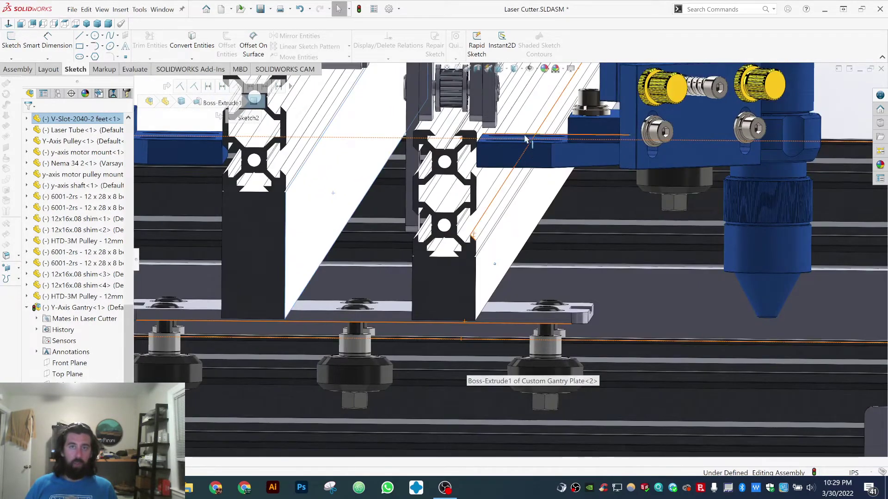
click(531, 164)
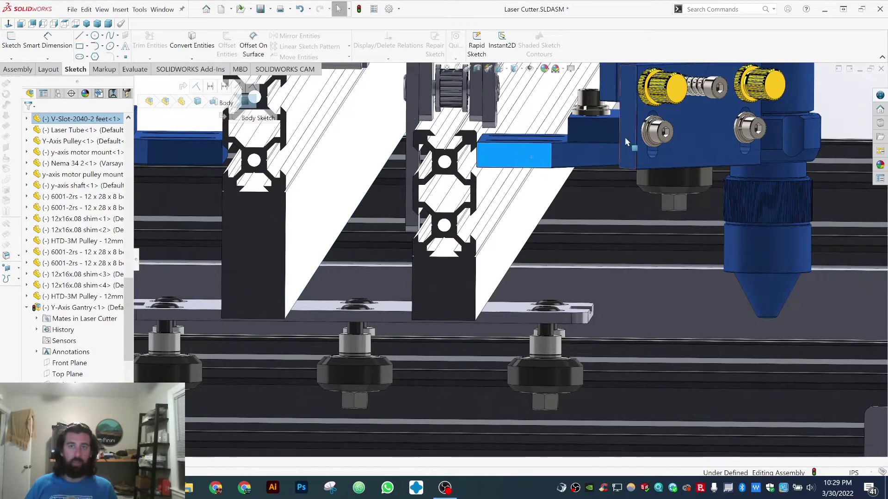
Step: Inspect the CO2 head and the X-axis gantry plate that carries it on the rail
middle_drag(673, 129, 539, 218)
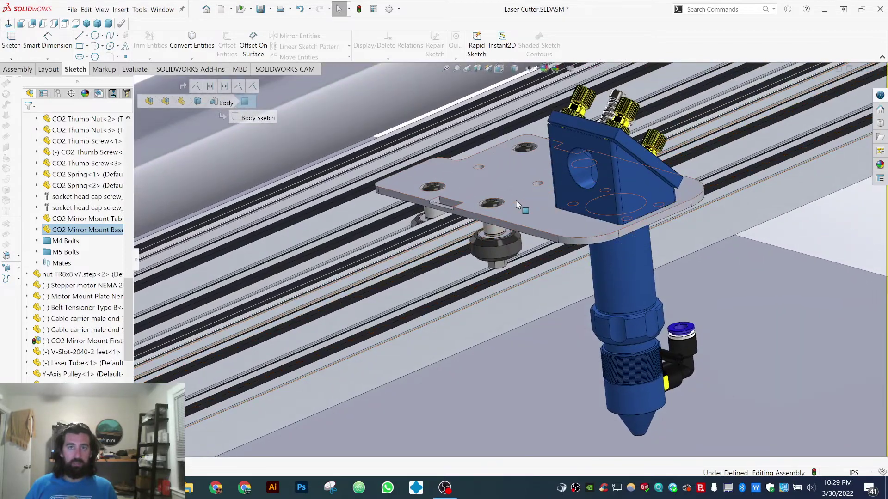
click(516, 203)
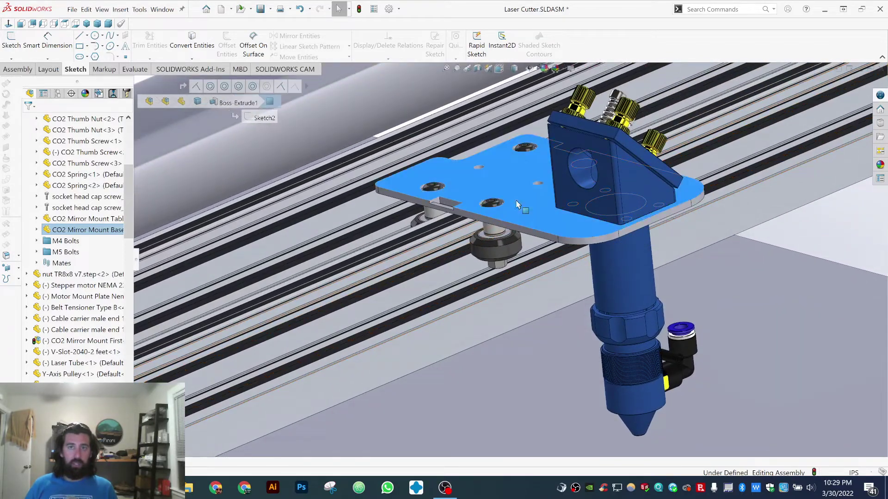
middle_drag(517, 204, 407, 236)
Step: Slide the upper cable carrier male end along the gantry rail and move the X-axis gantry plate with the CO2 head alongside it
scroll(497, 193, up, 3)
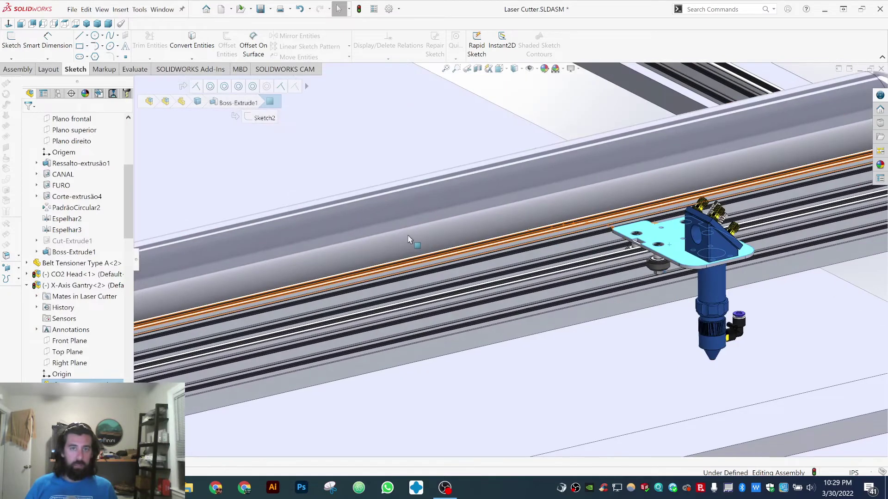
middle_drag(353, 249, 233, 370)
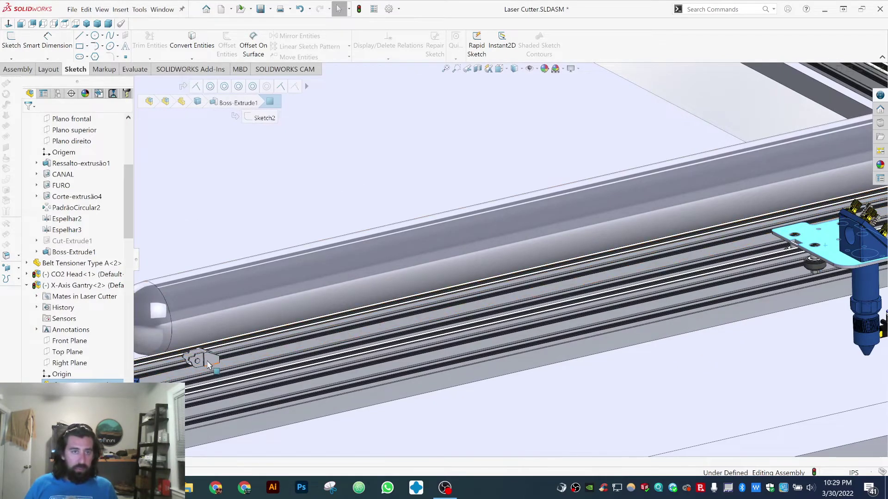
click(211, 358)
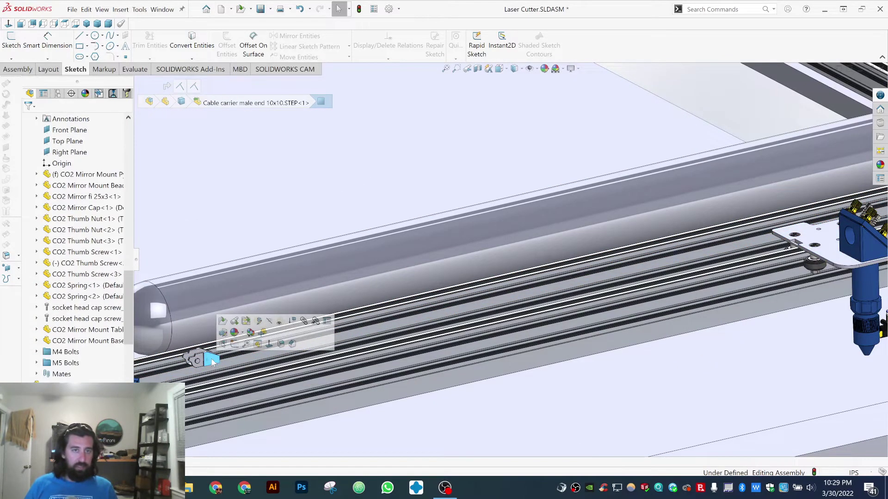
drag(212, 359, 723, 273)
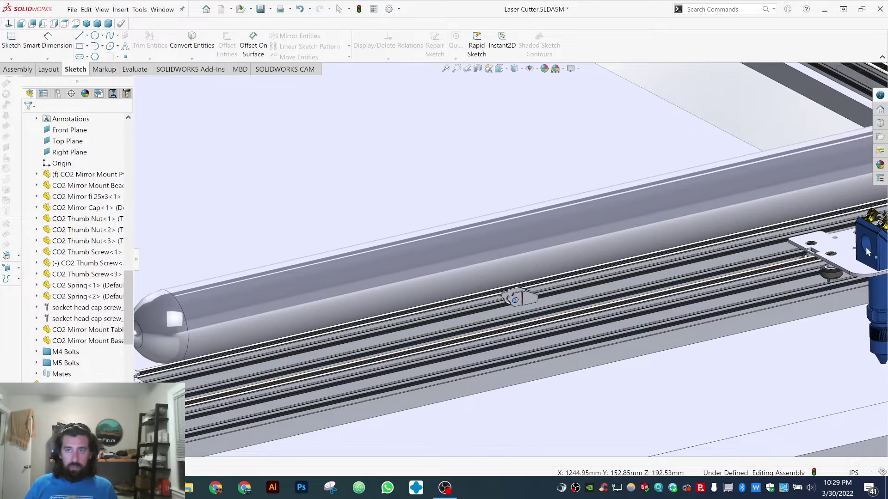
middle_drag(618, 287, 628, 301)
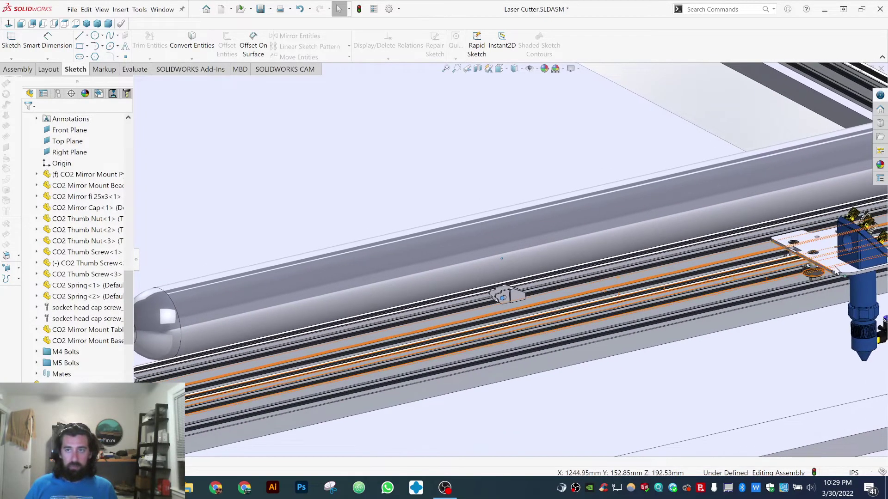
drag(836, 270, 251, 397)
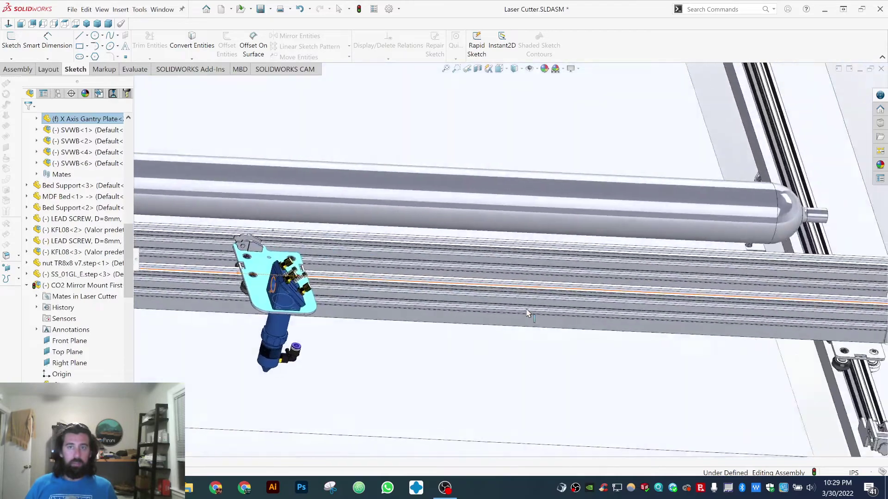
Step: Inspect the X-axis stepper motor, its mount plate and the cable carrier male end at the gantry's motor end
middle_drag(527, 313, 478, 329)
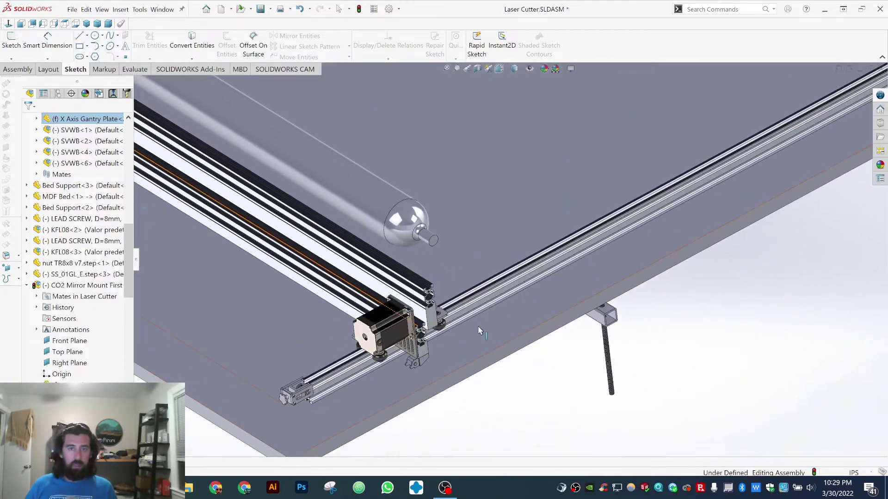
scroll(478, 329, down, 5)
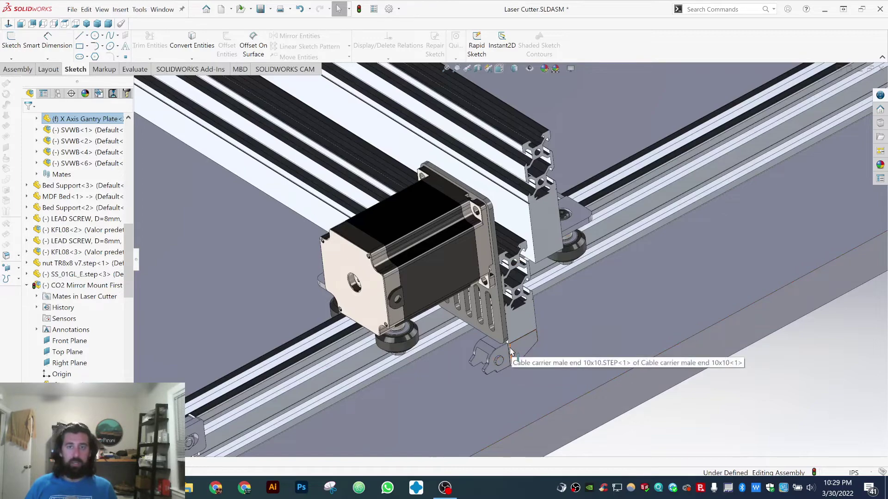
Step: View the complete assembly and inspect the slotted base of the y-axis motor mount
scroll(515, 355, up, 5)
middle_drag(539, 311, 743, 381)
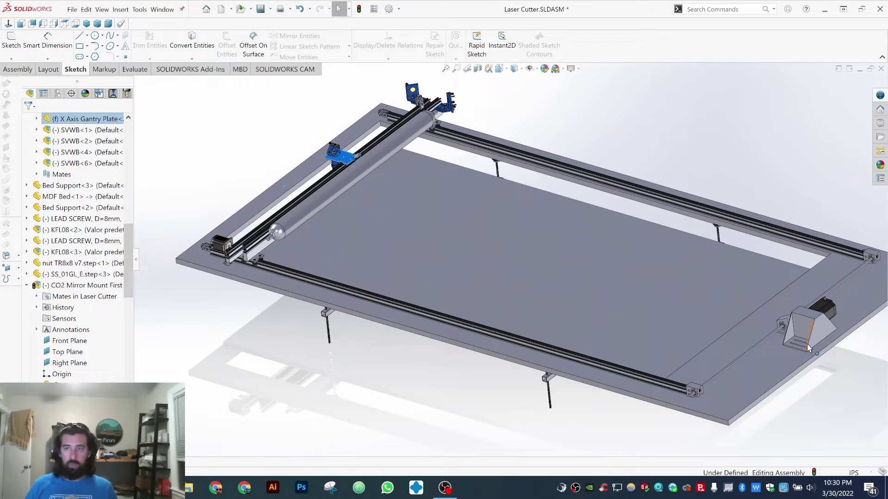
scroll(808, 348, down, 10)
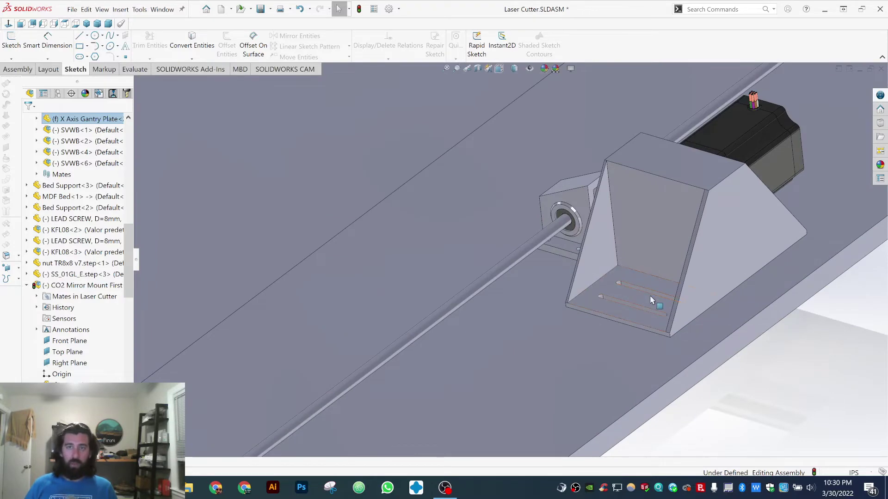
Step: Inspect the y-axis motor pulley mount beside the motor mount, including its shaft bearing and base holes
scroll(580, 260, down, 10)
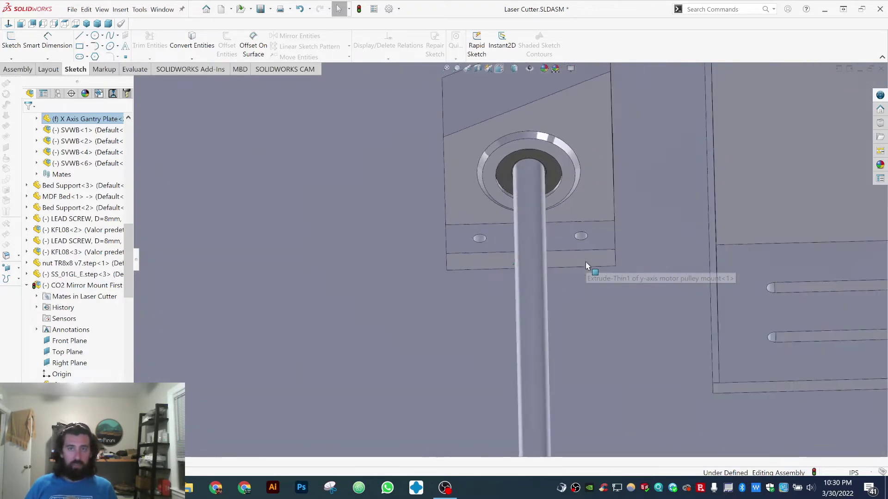
scroll(585, 262, down, 10)
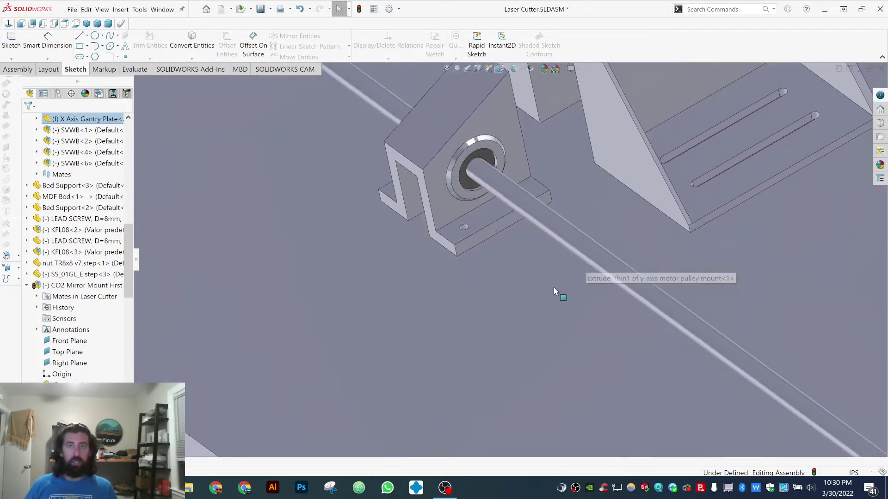
scroll(555, 288, up, 5)
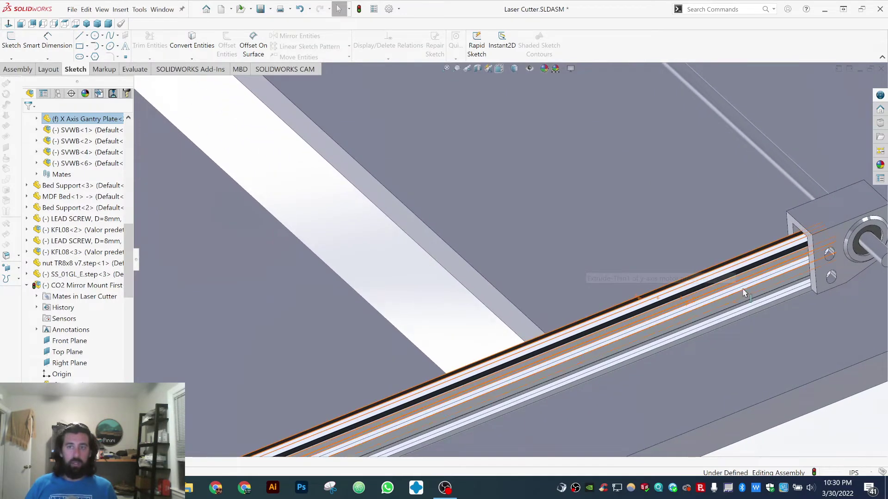
Step: Inspect the drive shaft's bearing bracket at the end of the Y-axis V-slot rail on the MDF top sheet
middle_drag(744, 292, 701, 265)
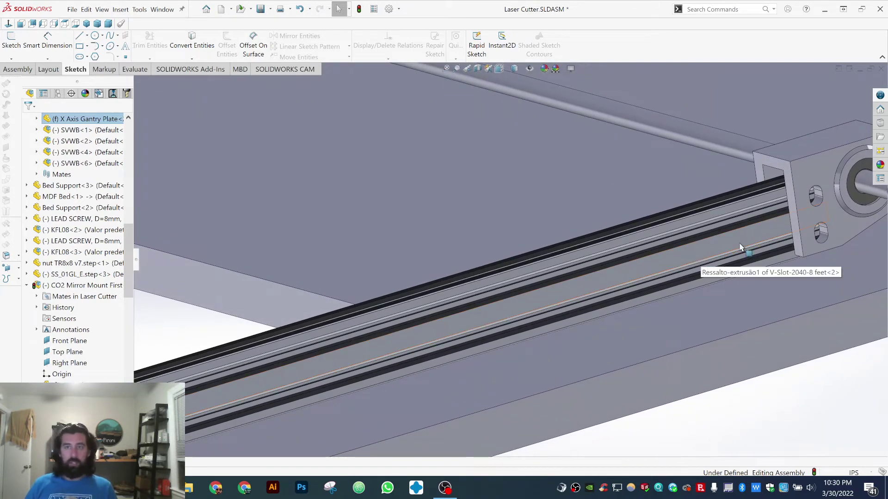
middle_drag(720, 248, 766, 369)
click(698, 307)
scroll(697, 306, up, 2)
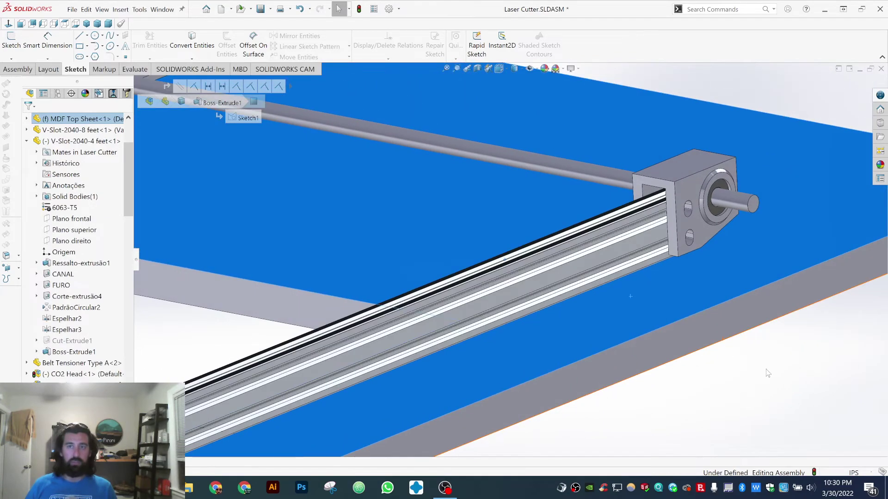
click(766, 370)
scroll(766, 369, up, 4)
scroll(765, 370, up, 3)
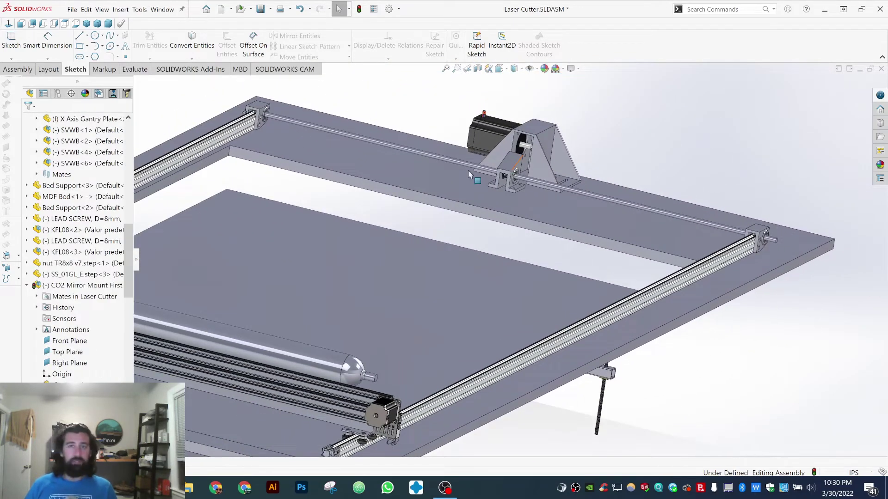
Step: Examine the laser tube and its placement alongside the X-axis gantry from the gantry end of the assembly
mouse_move(468, 170)
middle_down()
mouse_move(492, 169)
mouse_move(436, 273)
mouse_move(401, 285)
middle_up()
click(398, 286)
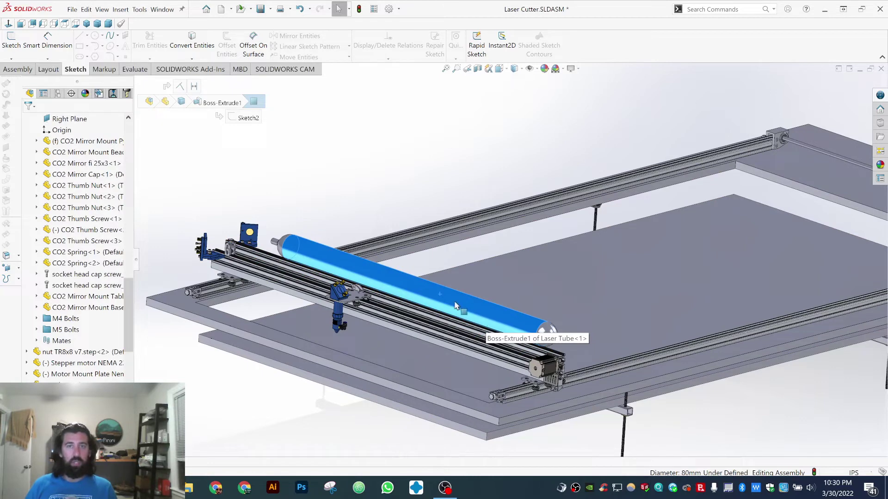
middle_drag(392, 316, 267, 253)
key(Escape)
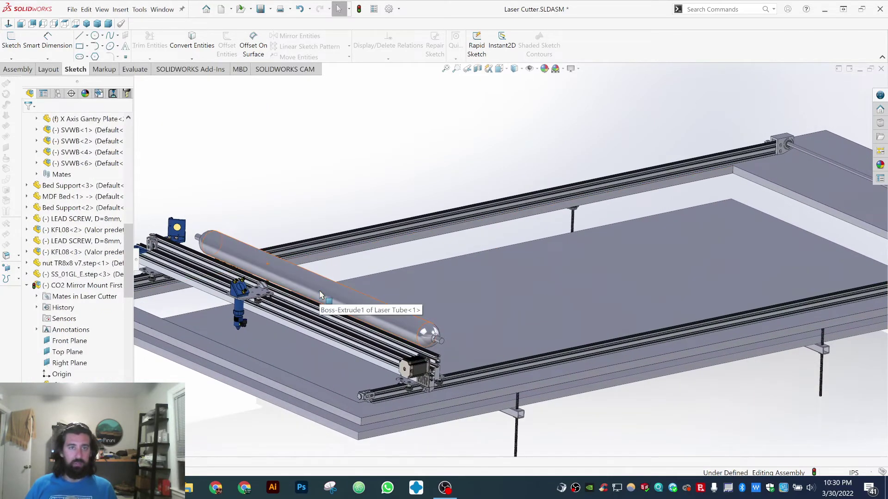
mouse_move(339, 339)
middle_down()
mouse_move(578, 258)
mouse_move(400, 296)
mouse_move(376, 335)
mouse_move(457, 421)
mouse_move(332, 325)
middle_up()
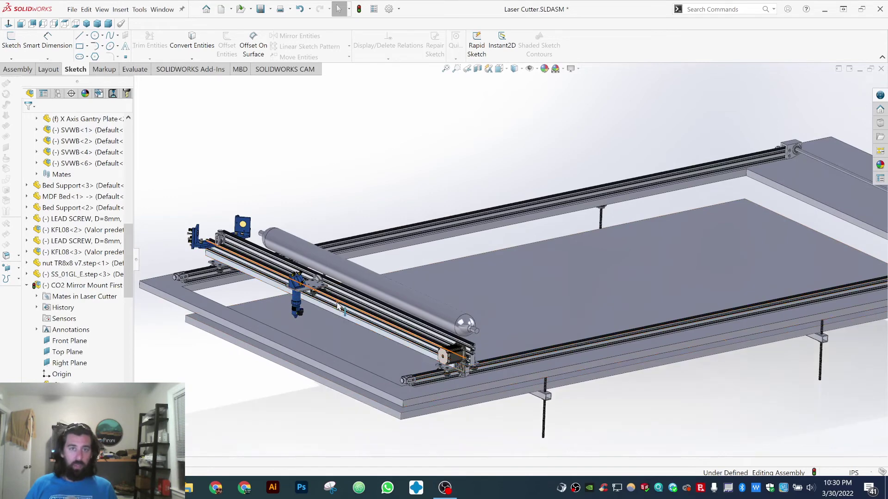